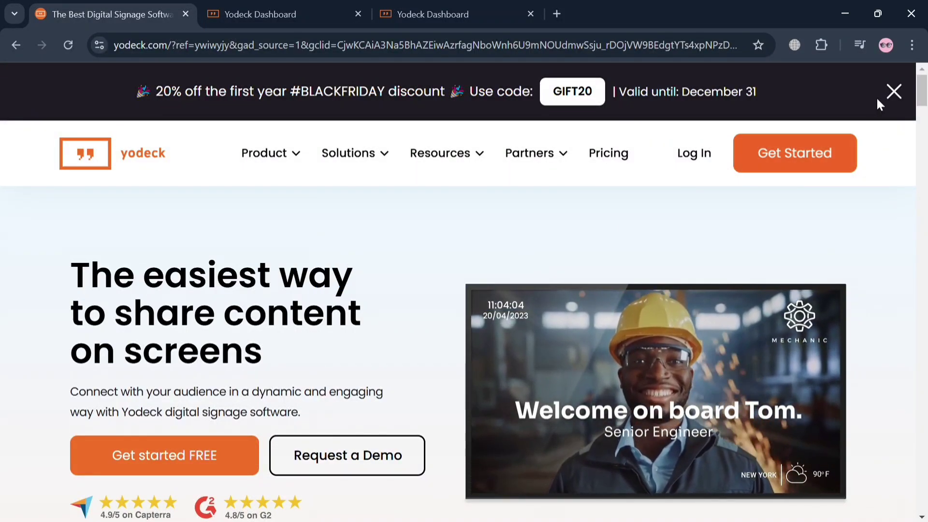
- Close the discount banner and look through the Yodeck homepage, including its benefits, supported players, getting-started steps and customer reviews
left_click(893, 92)
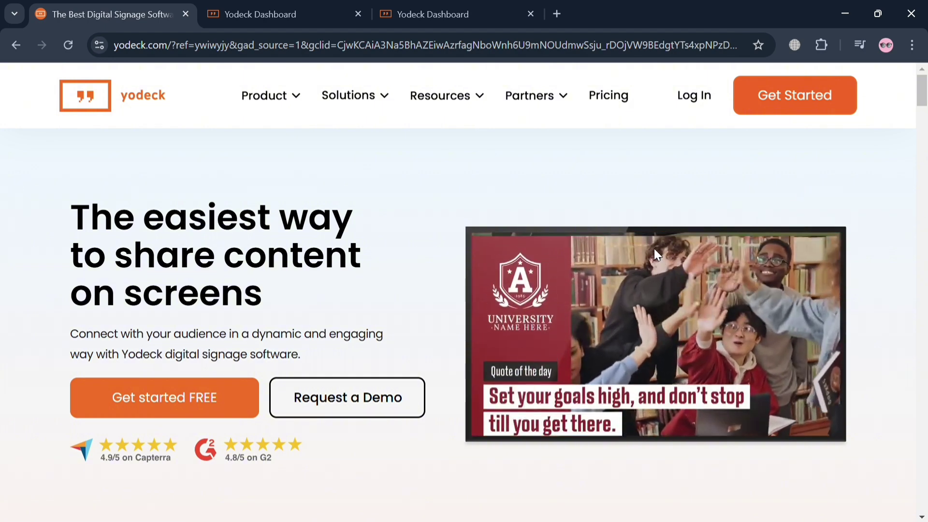
scroll(654, 249, "down", 2)
scroll(654, 249, "up", 2)
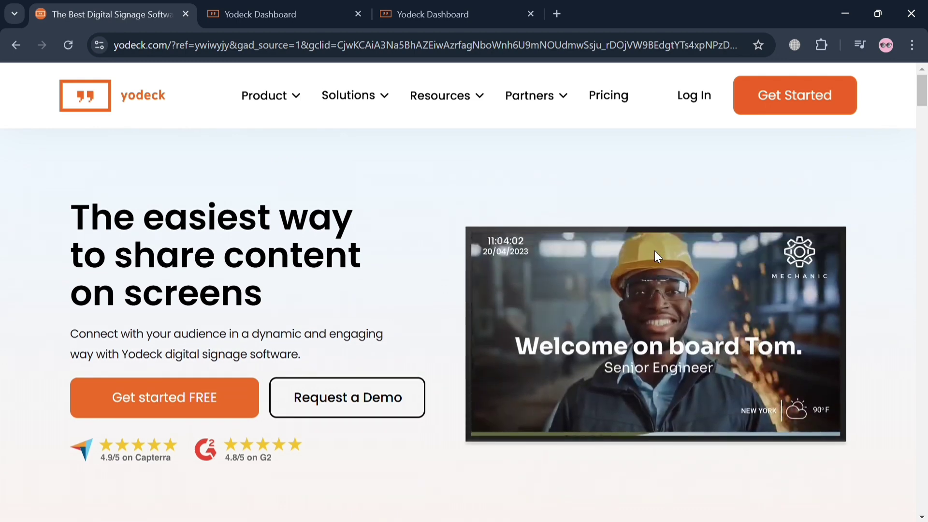
scroll(655, 250, "down", 12)
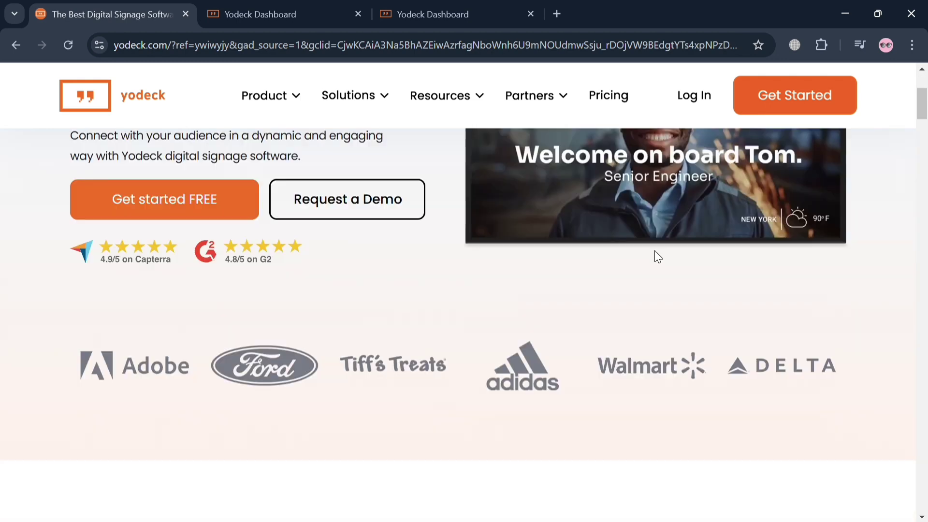
scroll(654, 257, "up", 10)
scroll(653, 250, "down", 6)
scroll(653, 250, "up", 5)
scroll(653, 251, "down", 5)
scroll(652, 250, "up", 3)
scroll(652, 252, "down", 11)
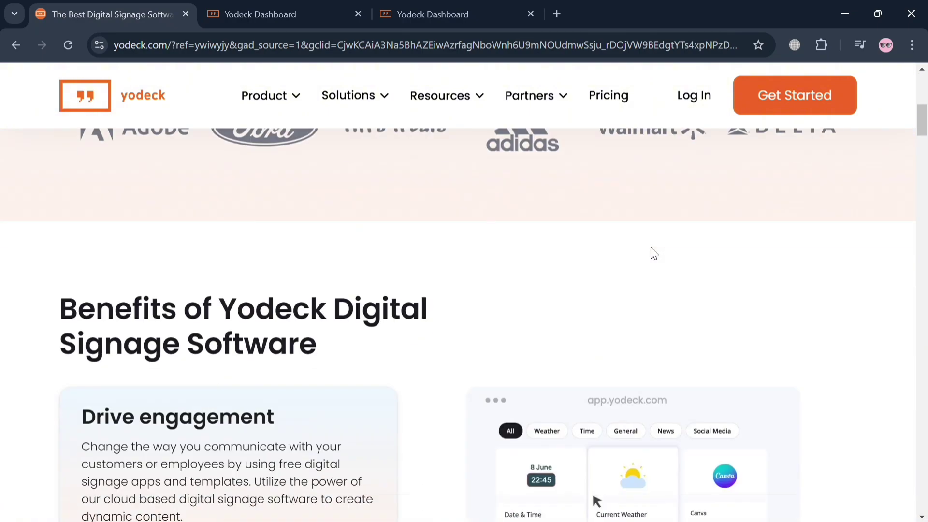
scroll(540, 385, "down", 5)
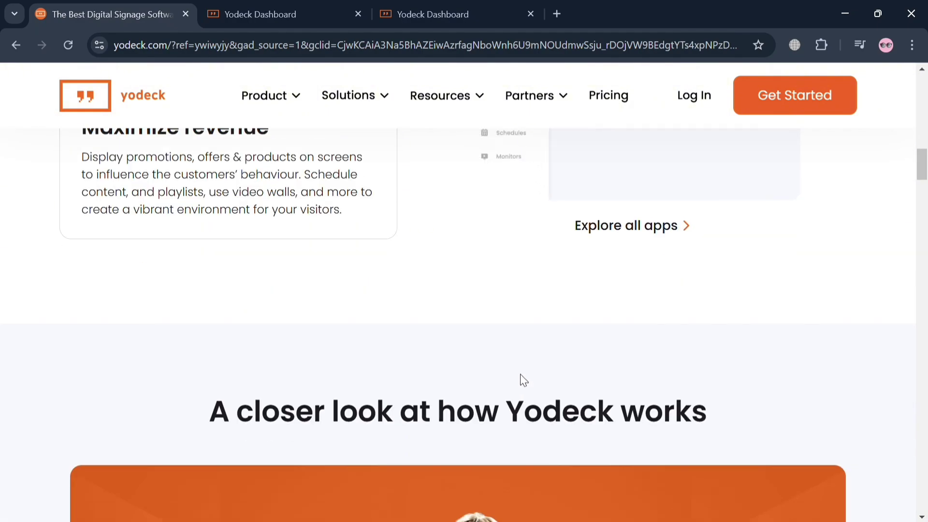
scroll(524, 381, "down", 12)
scroll(532, 363, "down", 6)
scroll(532, 363, "up", 4)
scroll(532, 362, "down", 6)
scroll(534, 362, "up", 1)
scroll(533, 362, "down", 12)
scroll(533, 364, "down", 9)
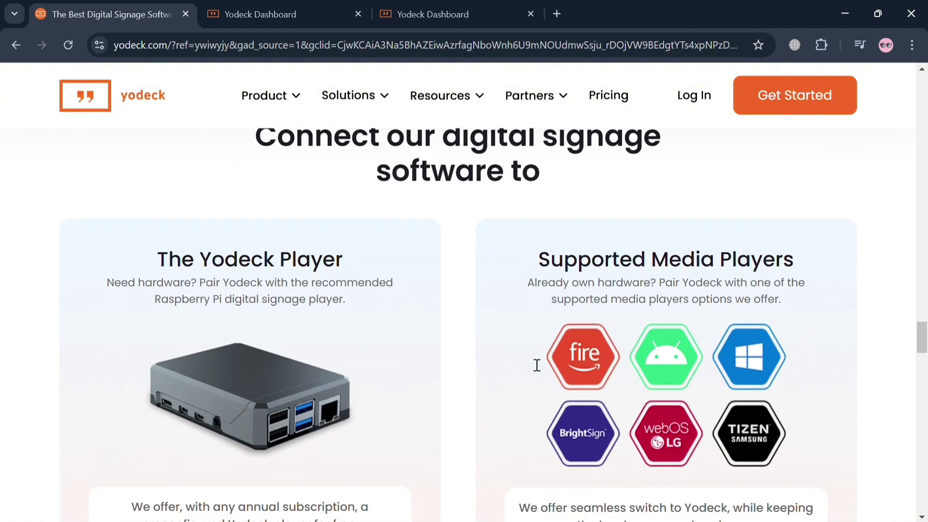
scroll(536, 365, "down", 15)
scroll(538, 365, "down", 18)
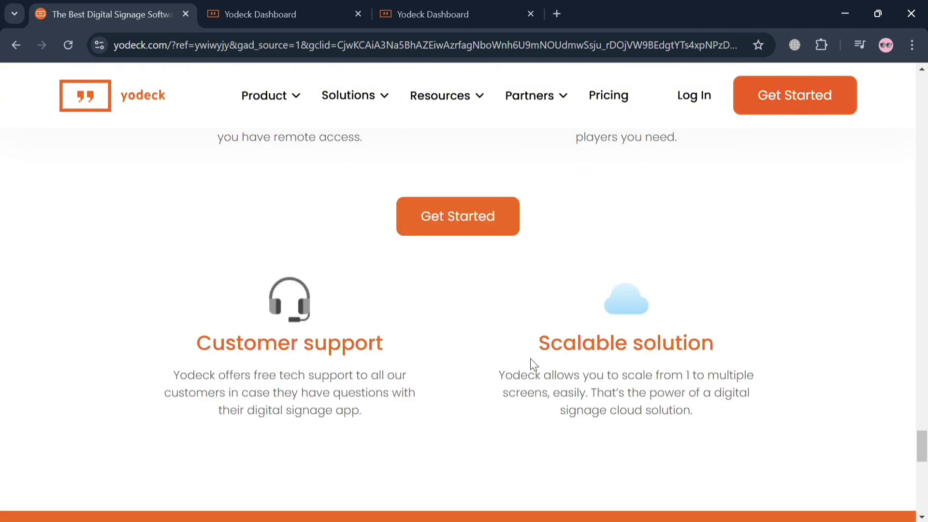
scroll(533, 364, "down", 10)
scroll(532, 361, "up", 10)
scroll(534, 364, "up", 15)
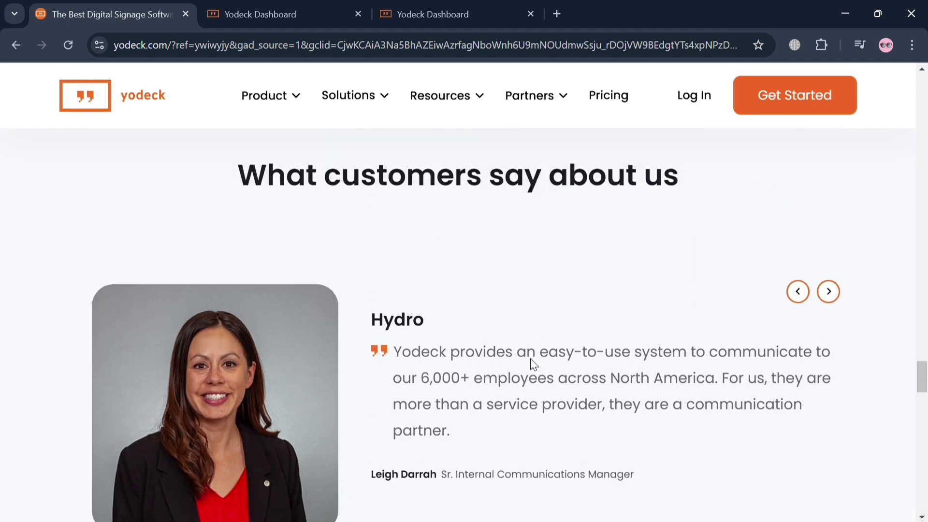
scroll(532, 363, "up", 15)
scroll(531, 363, "up", 10)
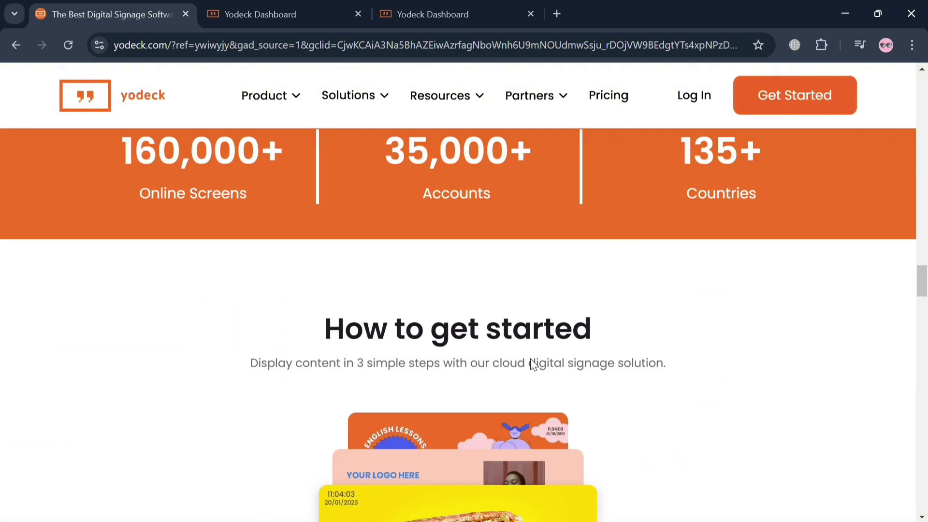
scroll(530, 359, "up", 12)
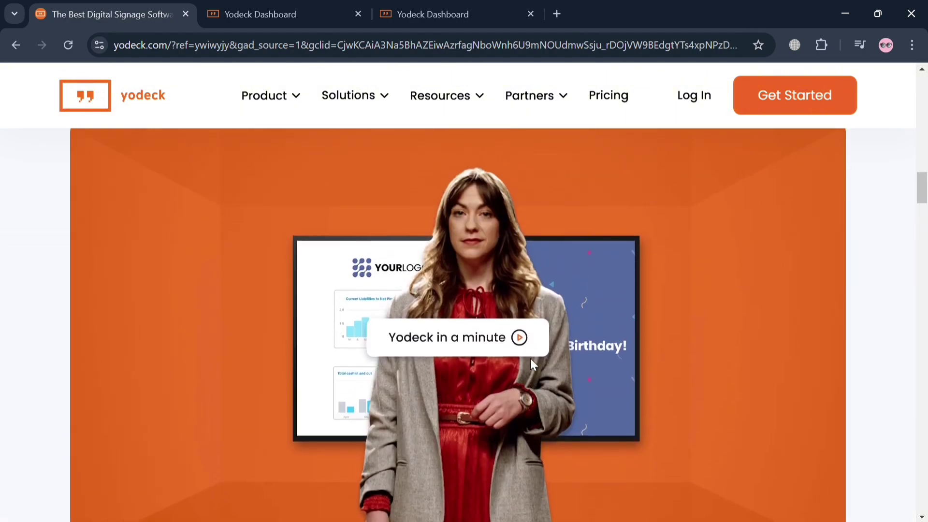
scroll(530, 359, "up", 12)
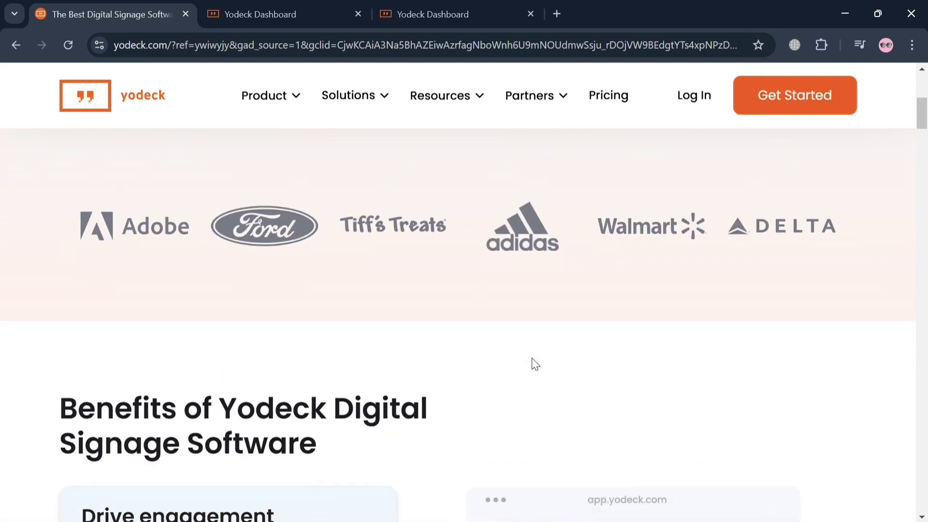
scroll(533, 362, "up", 5)
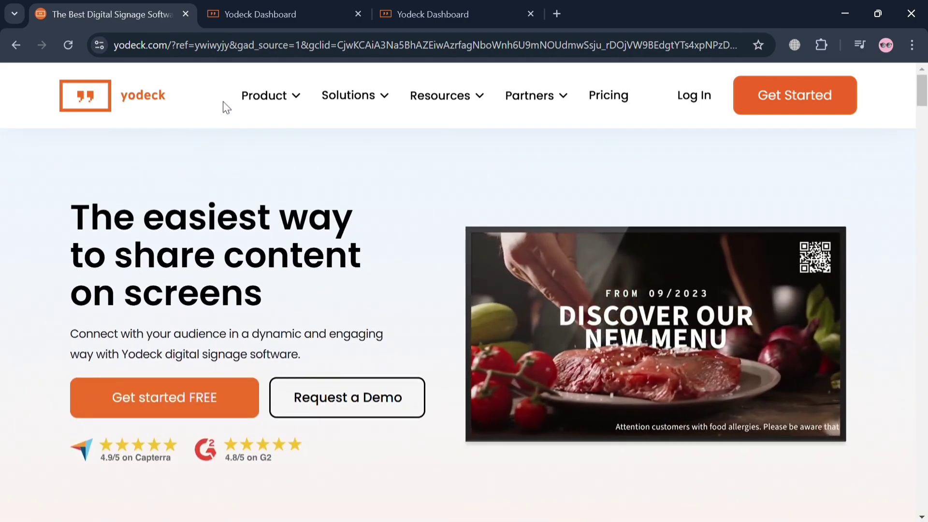
- Examine what the Yodeck website offers under Product, Solutions, Resources and Partners
mouse_move(279, 111)
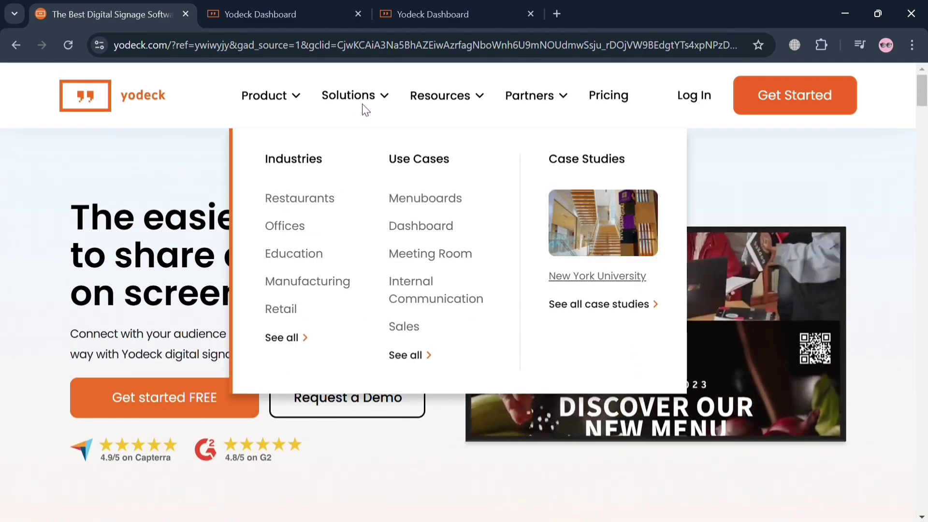
mouse_move(467, 96)
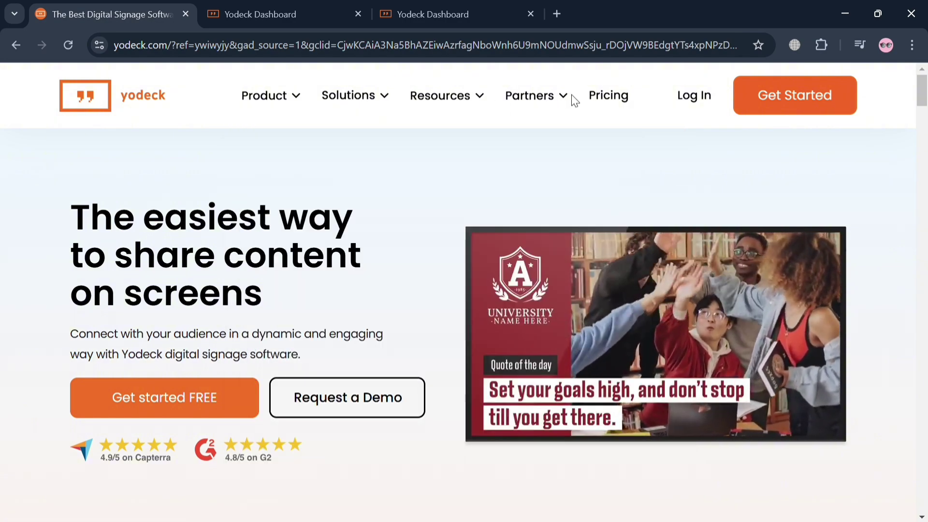
mouse_move(536, 104)
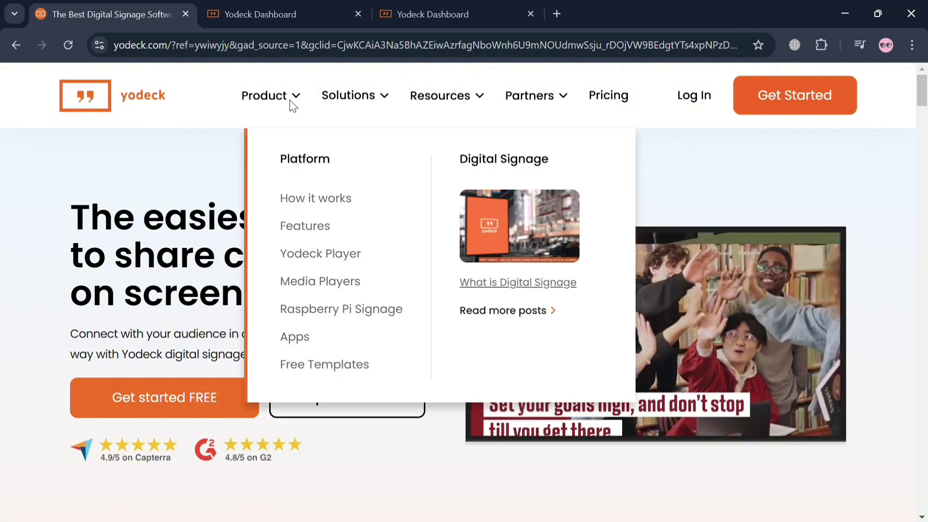
scroll(721, 292, "down", 3)
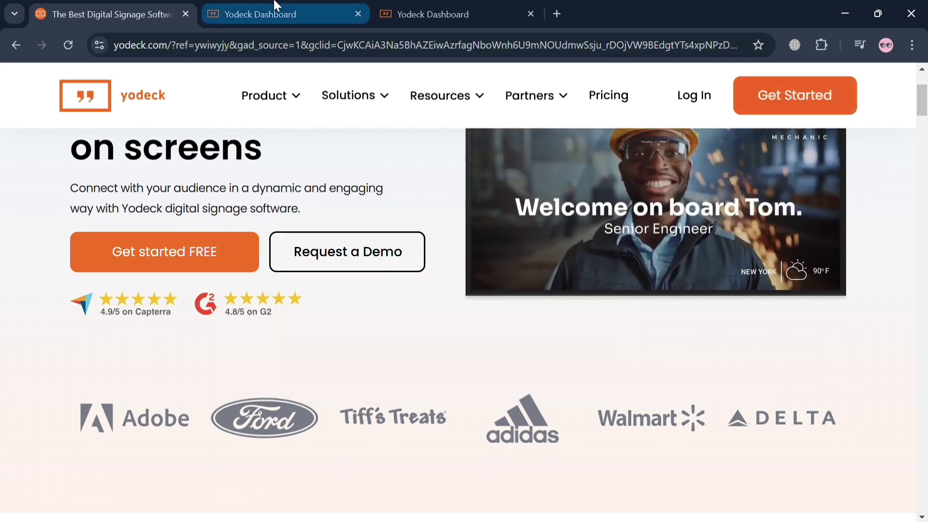
- View the Yodeck sign-up page and go to the account's open onboarding questionnaire
left_click(274, 6)
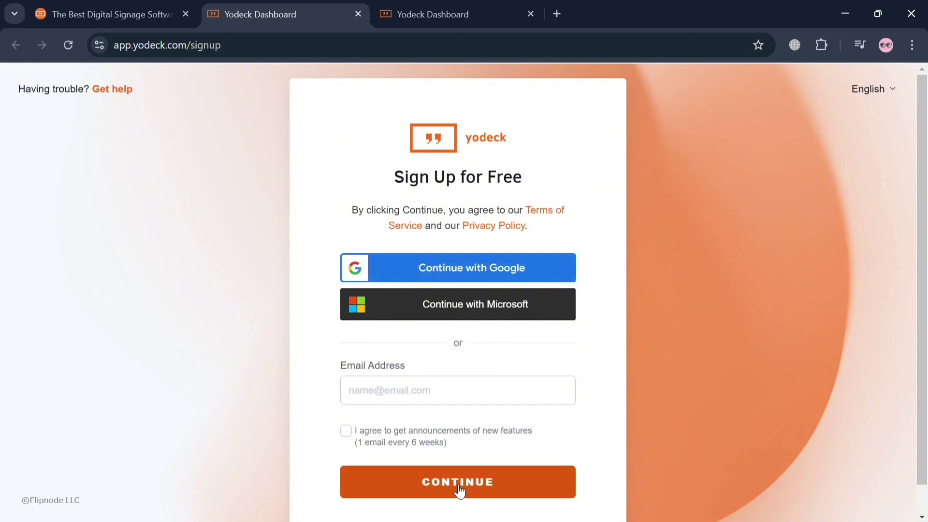
left_click(469, 6)
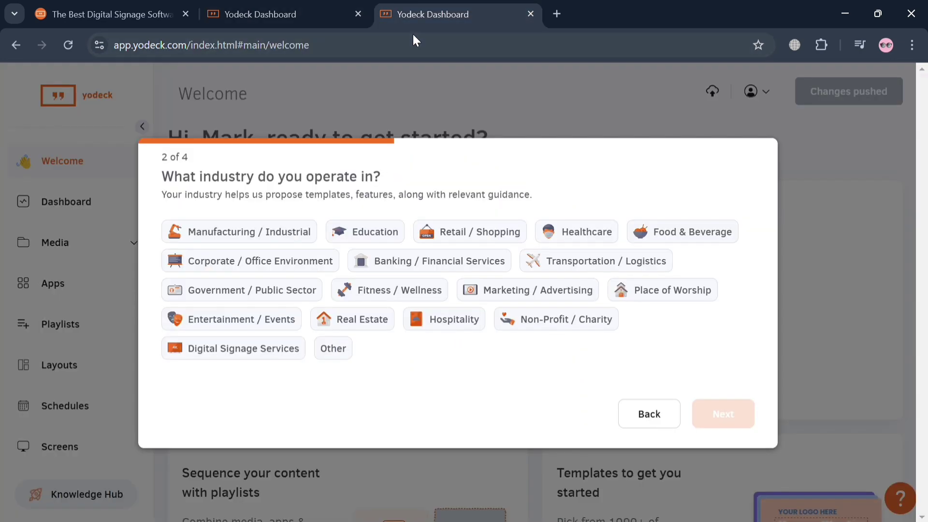
- Revisit the work-type question, choose Corporate / Office Environment as the industry, and answer the third onboarding question
left_click(651, 421)
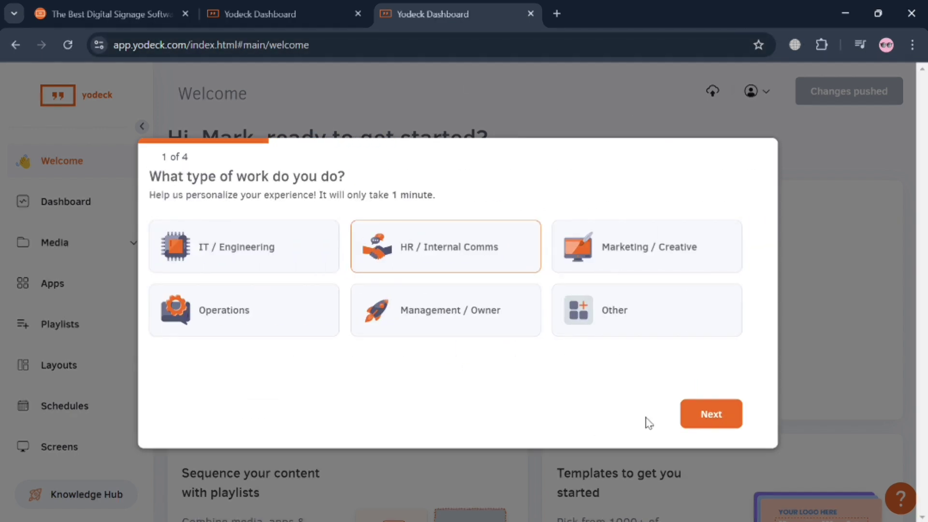
left_click(730, 426)
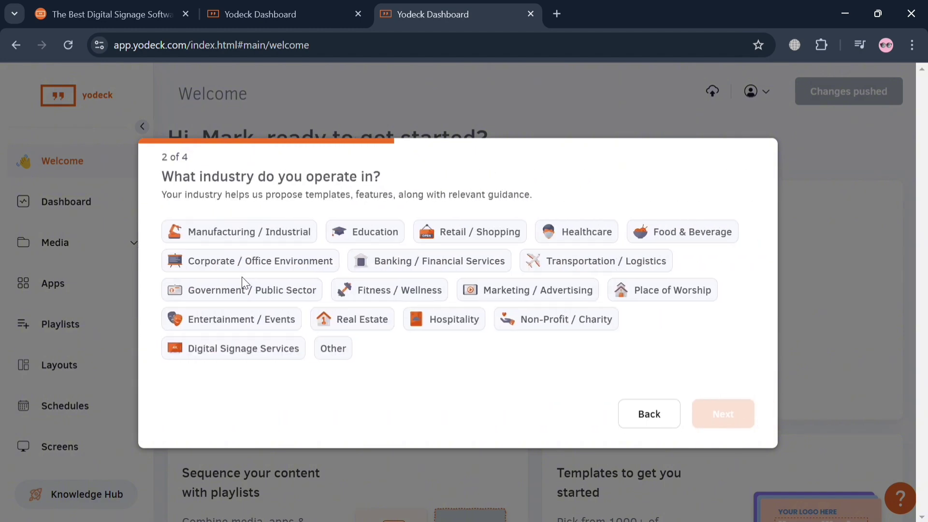
left_click(252, 261)
left_click(725, 428)
left_click(305, 238)
left_click(721, 427)
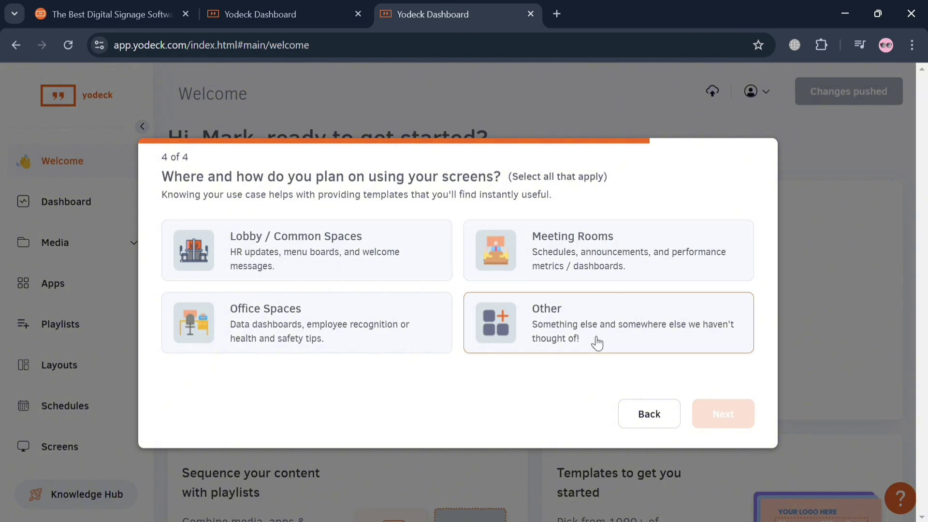
- Choose Other as the intended screen use and finish the questionnaire by agreeing to the newsletter
left_click(550, 350)
left_click(738, 419)
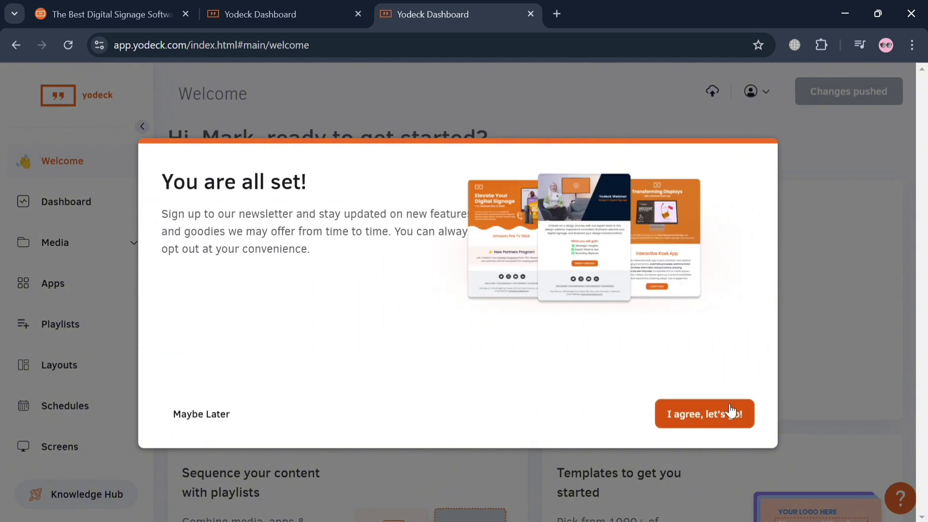
left_click(717, 418)
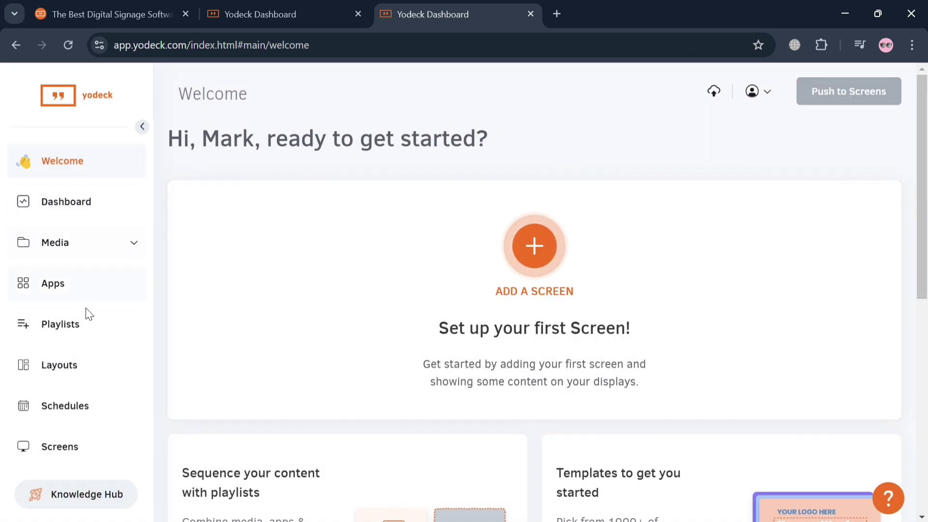
- Look over the Welcome page and the virtual and physical player options for adding a screen, skipping the setup
scroll(94, 375, "down", 10)
scroll(172, 387, "up", 10)
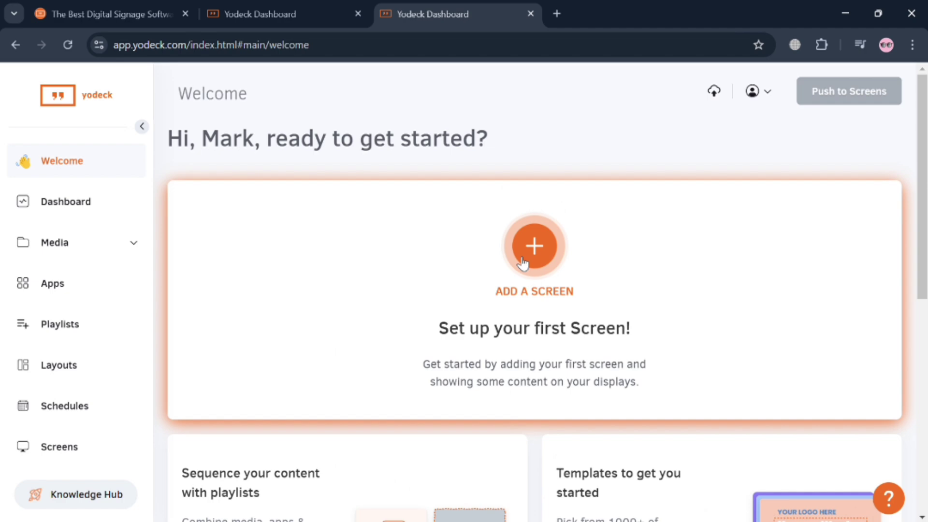
left_click(522, 263)
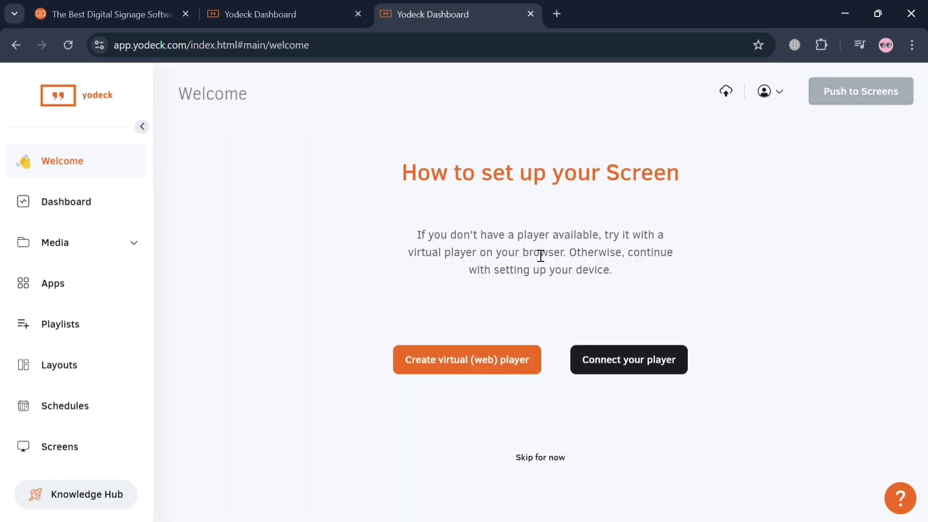
scroll(484, 313, "down", 4)
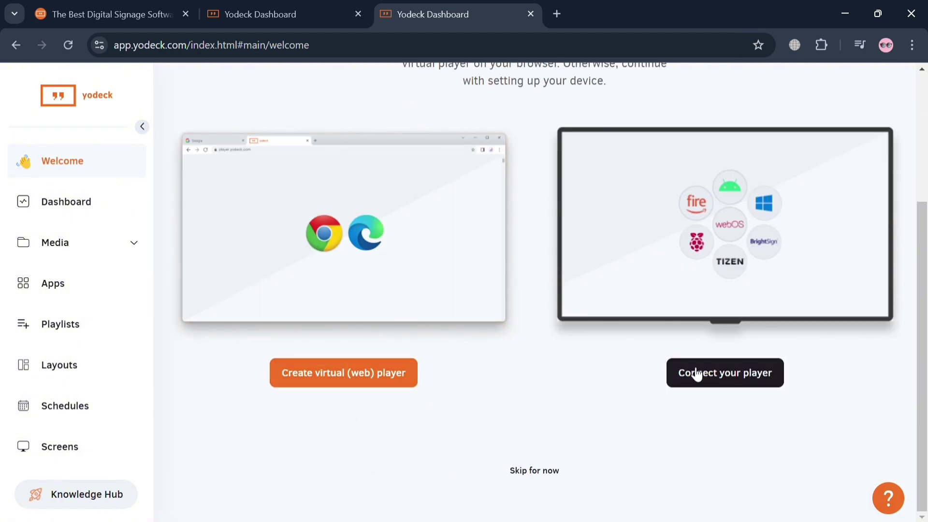
left_click(535, 471)
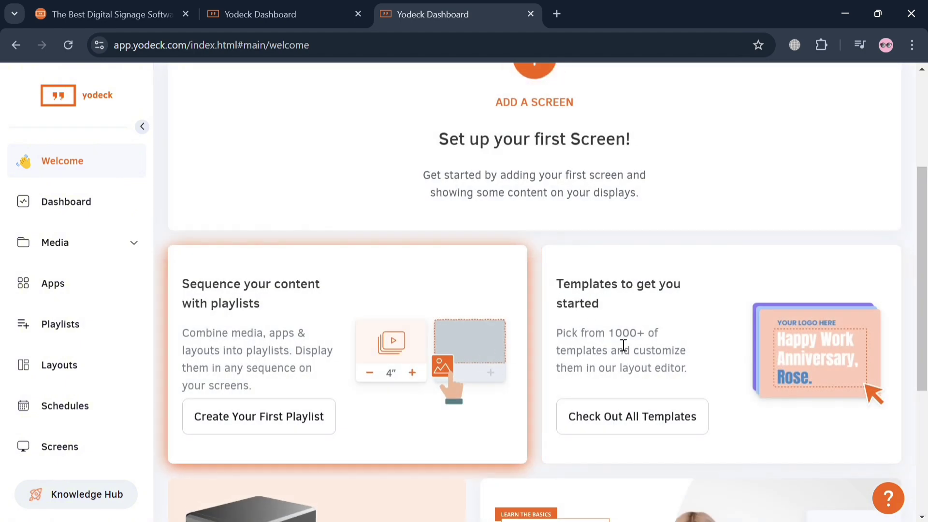
- Examine the playlist, template, free player and Yodeck 101 sections of the Welcome page
scroll(727, 335, "down", 3)
scroll(709, 343, "down", 3)
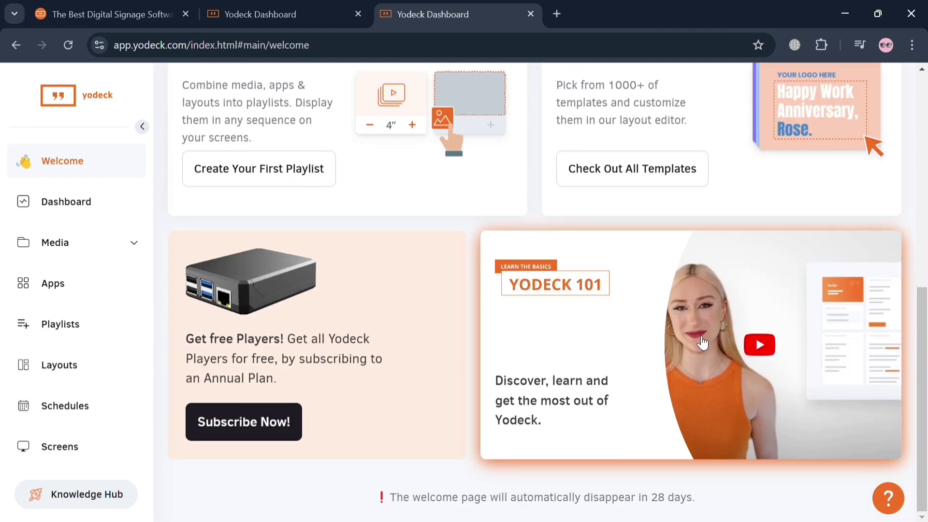
scroll(267, 456, "up", 10)
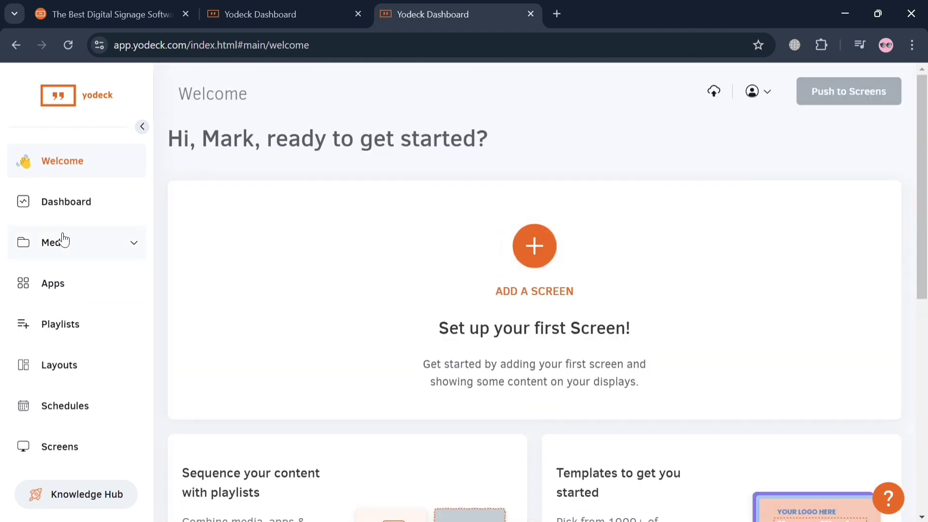
- Open the Dashboard, dismiss its discount banner, and look over the player, screen status and subscription sections
left_click(63, 205)
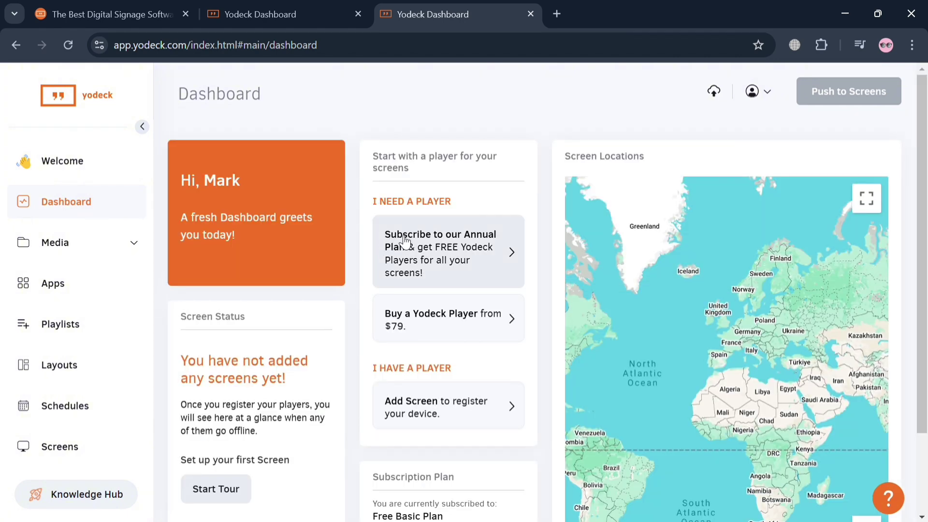
scroll(408, 341, "down", 2)
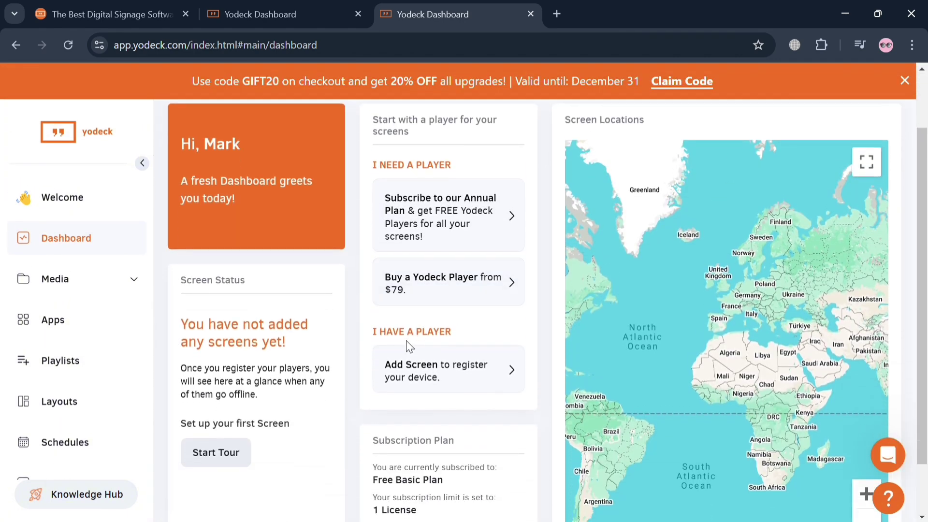
left_click(904, 81)
scroll(401, 322, "up", 2)
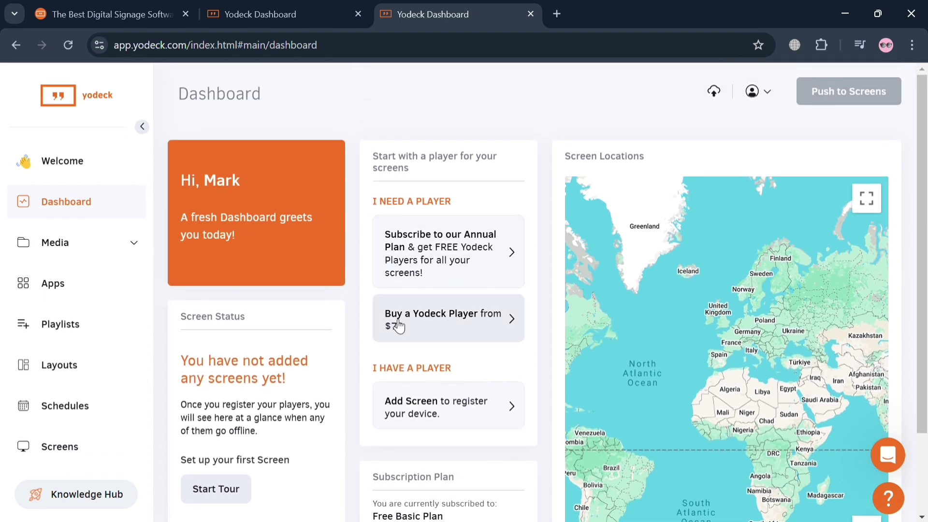
scroll(296, 366, "down", 2)
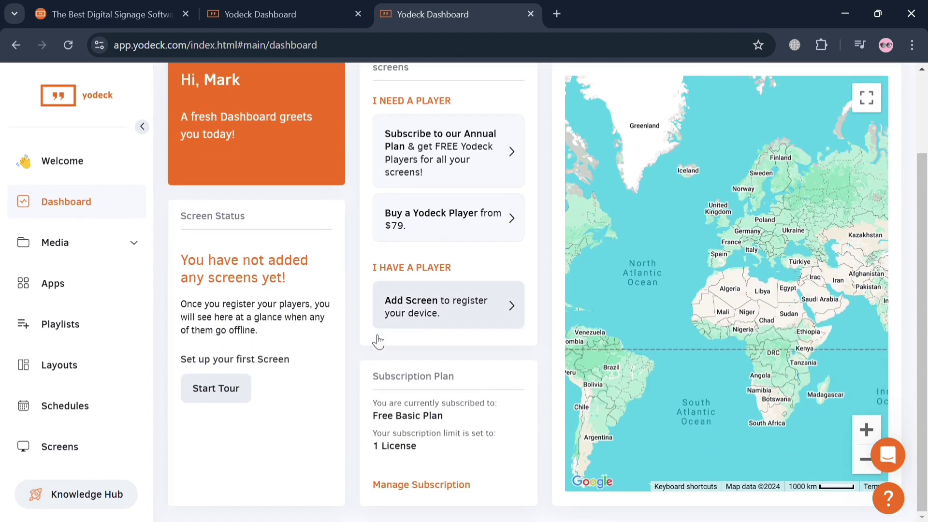
- Expand the Media section and view the All Media and Images libraries
left_click(70, 249)
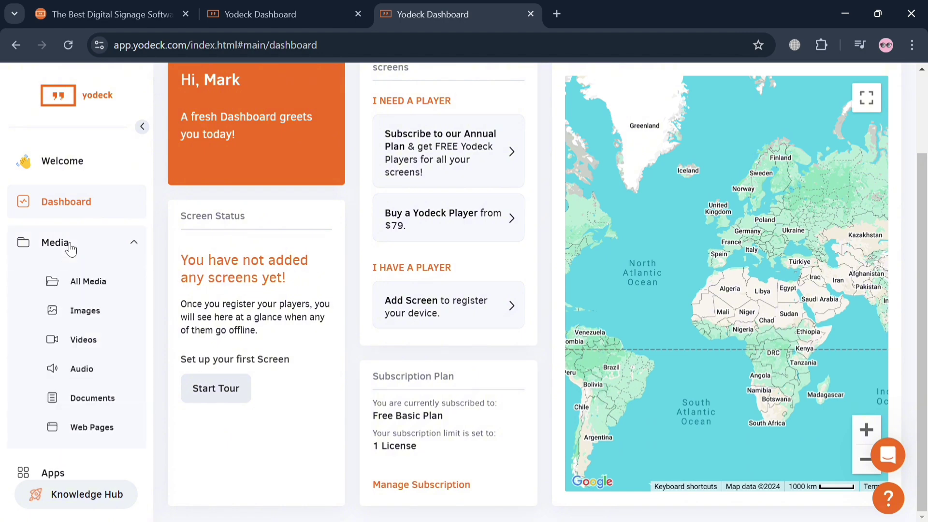
left_click(90, 286)
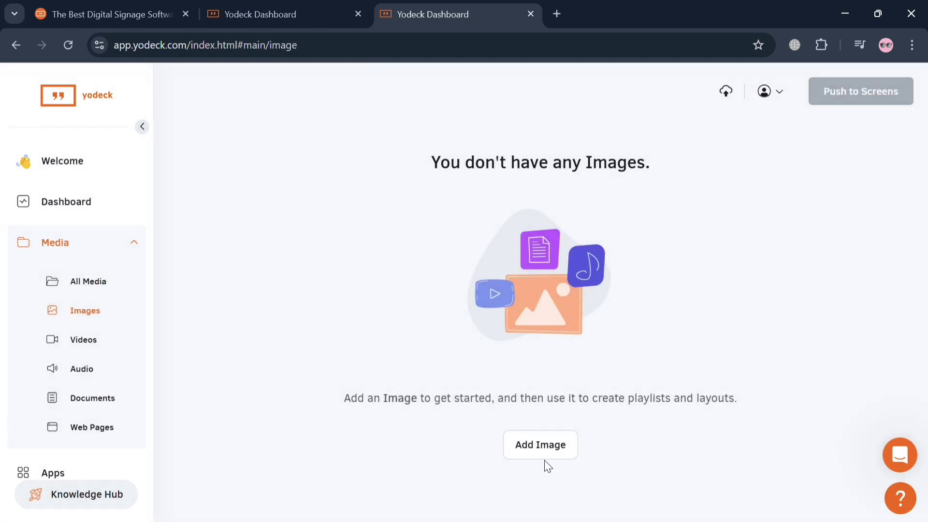
- Start adding an image and look over the image file, stock image and mass upload options
left_click(550, 453)
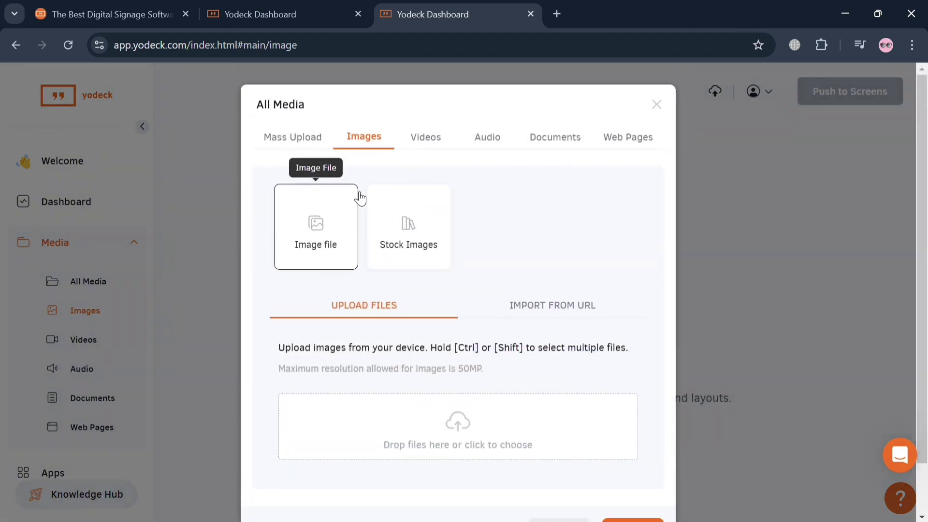
scroll(442, 400, "down", 2)
scroll(441, 400, "up", 2)
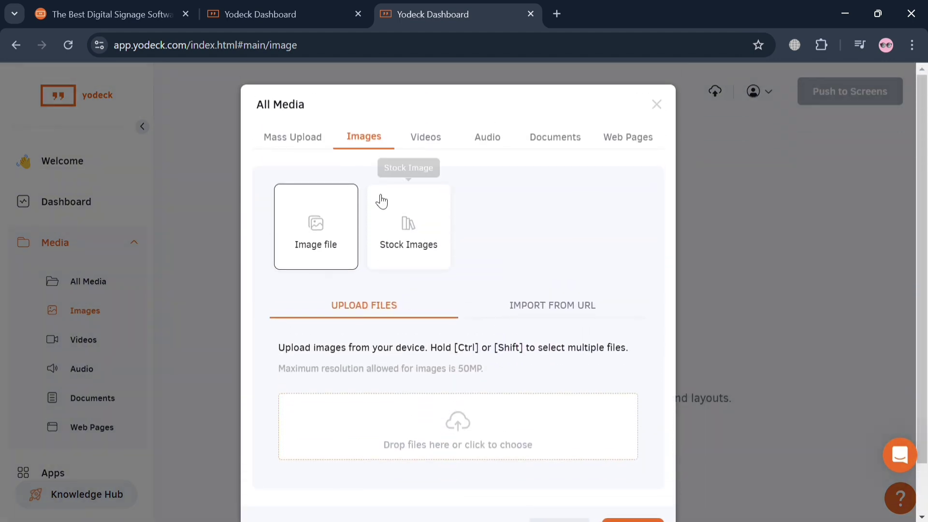
left_click(323, 143)
left_click(365, 139)
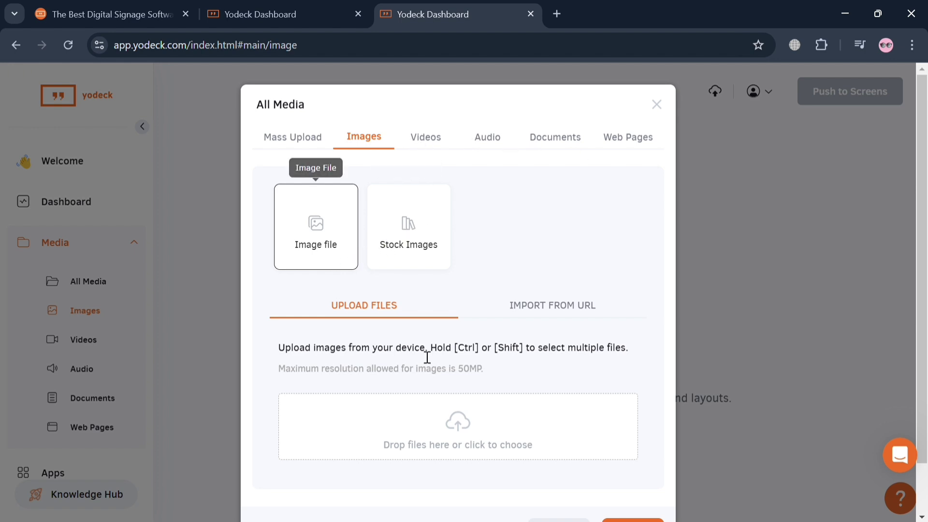
- Upload the image file "Black White Simple Forever Alone Text T-shirt" from the device
left_click(475, 428)
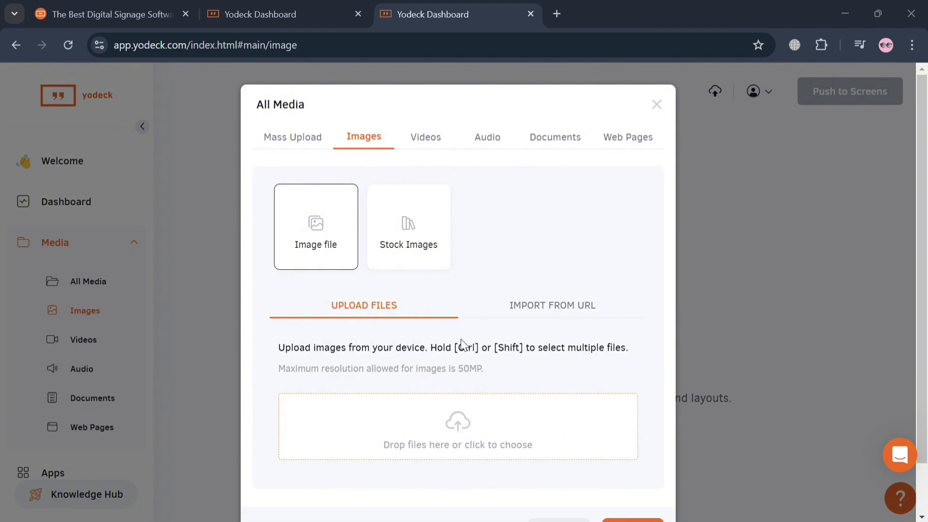
double_click(378, 351)
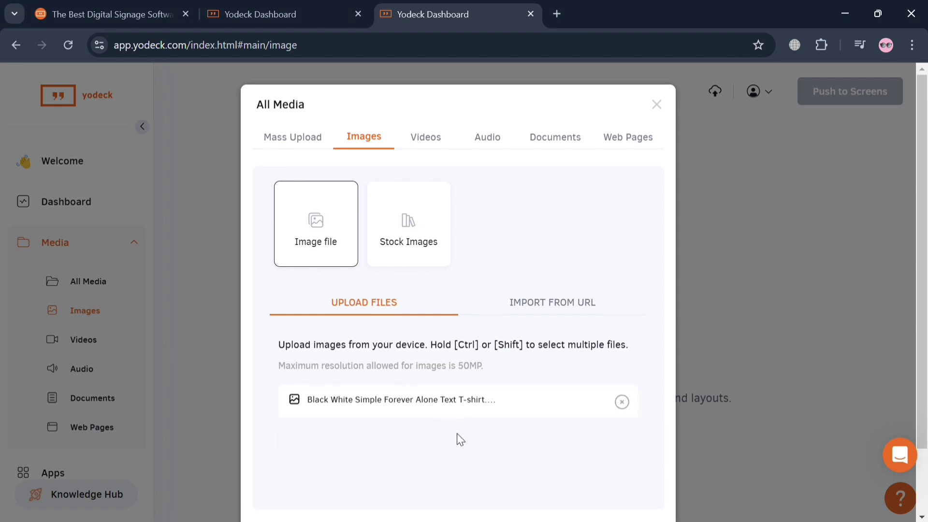
scroll(458, 437, "down", 2)
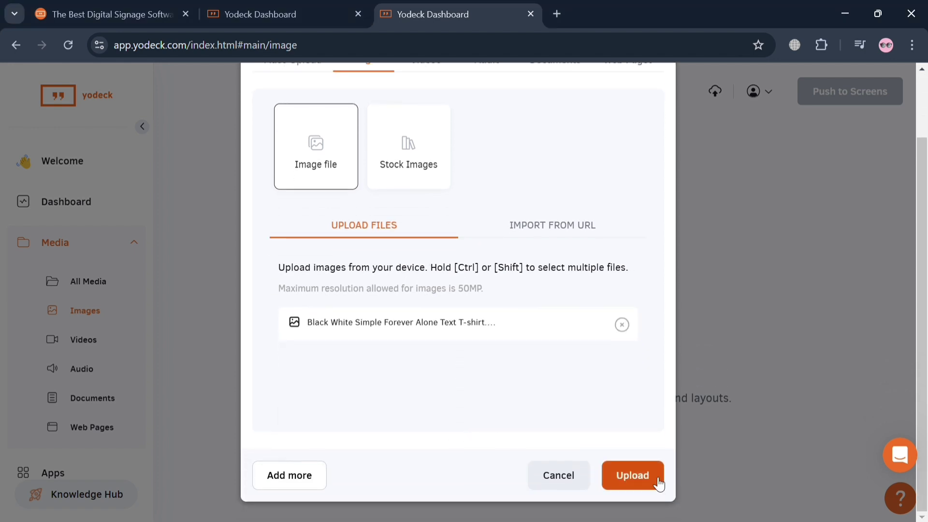
left_click(658, 482)
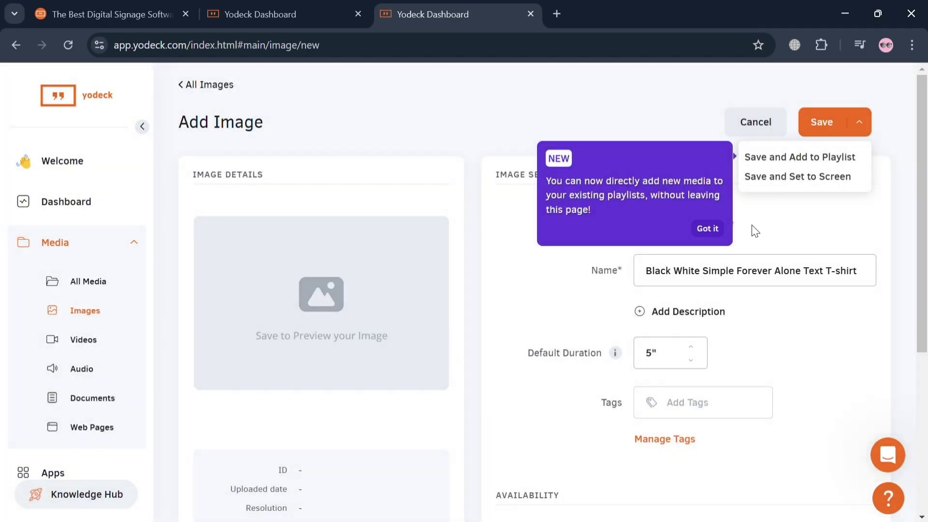
- Dismiss the playlist tip, rename the image as "Simple" and add a description field to its settings
left_click(708, 229)
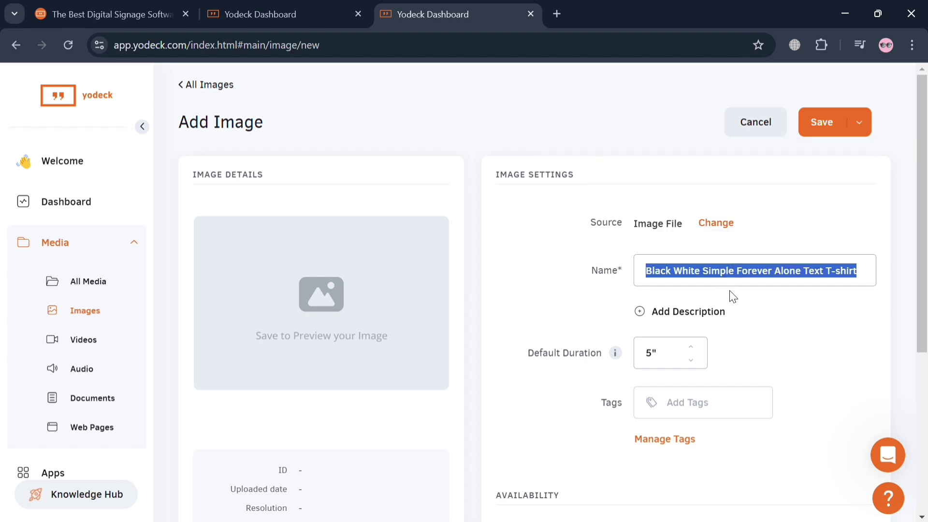
type("Simple")
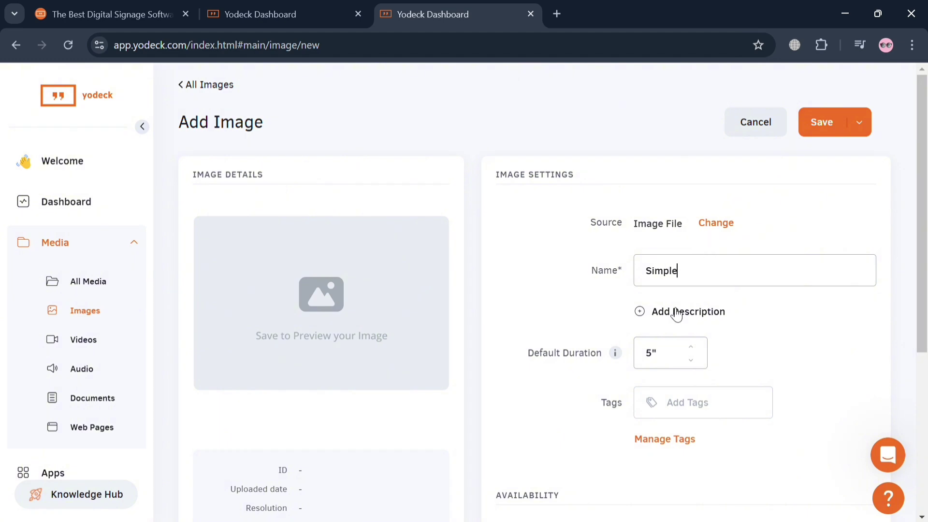
left_click(640, 315)
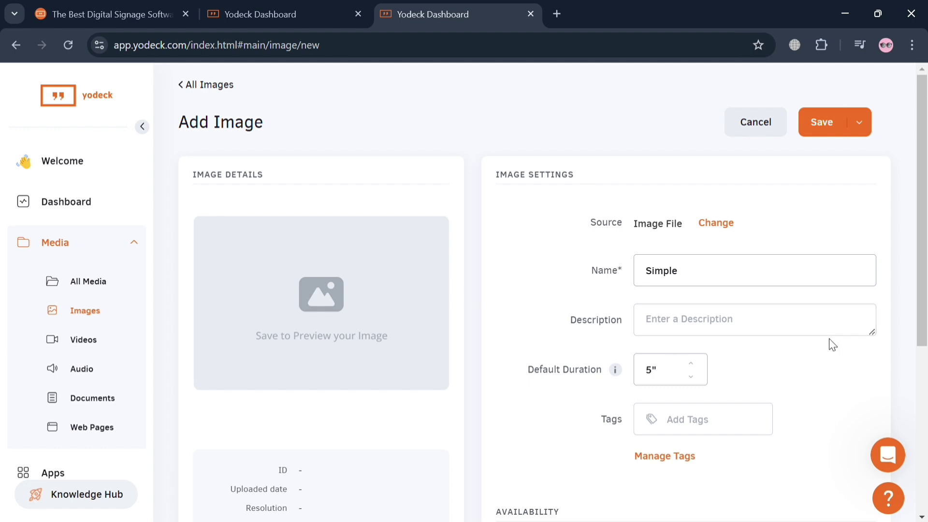
- Examine the image's duration, tag, availability and save options, and cancel adding the image
scroll(638, 398, "down", 1)
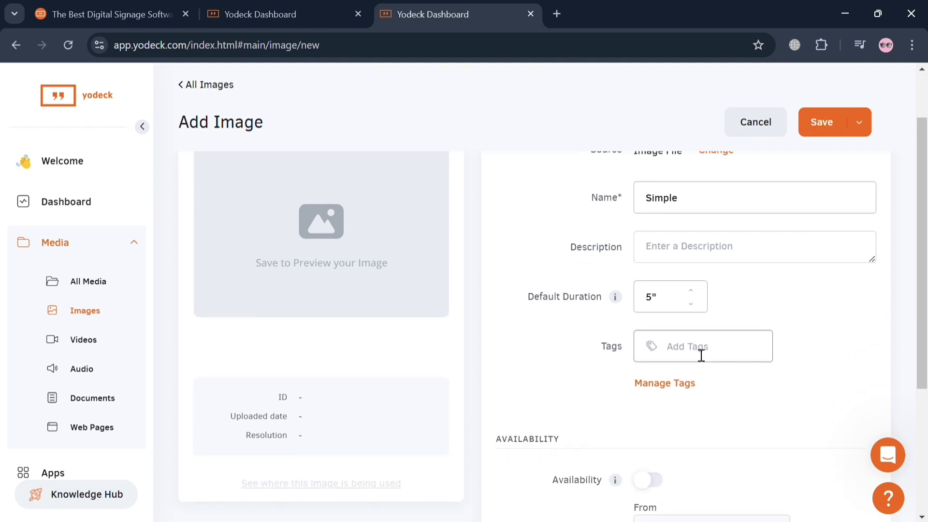
scroll(679, 386, "down", 2)
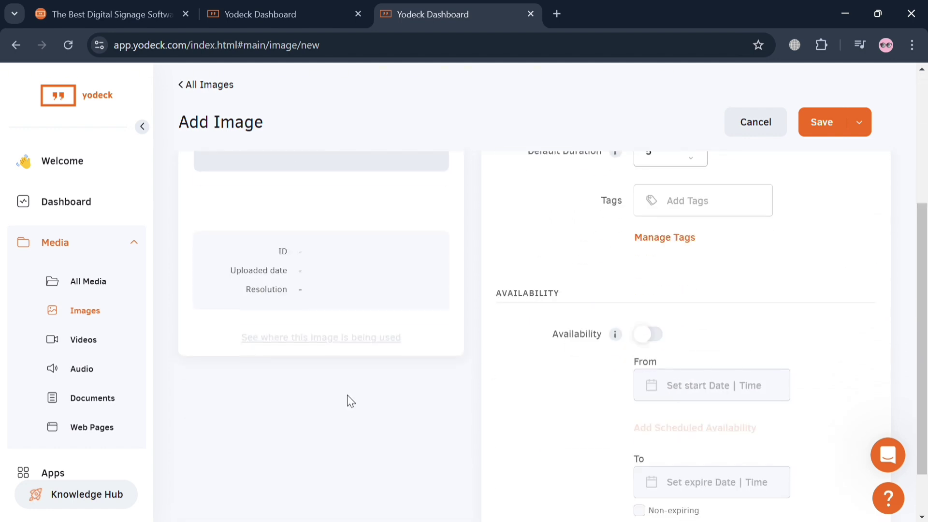
scroll(711, 410, "down", 1)
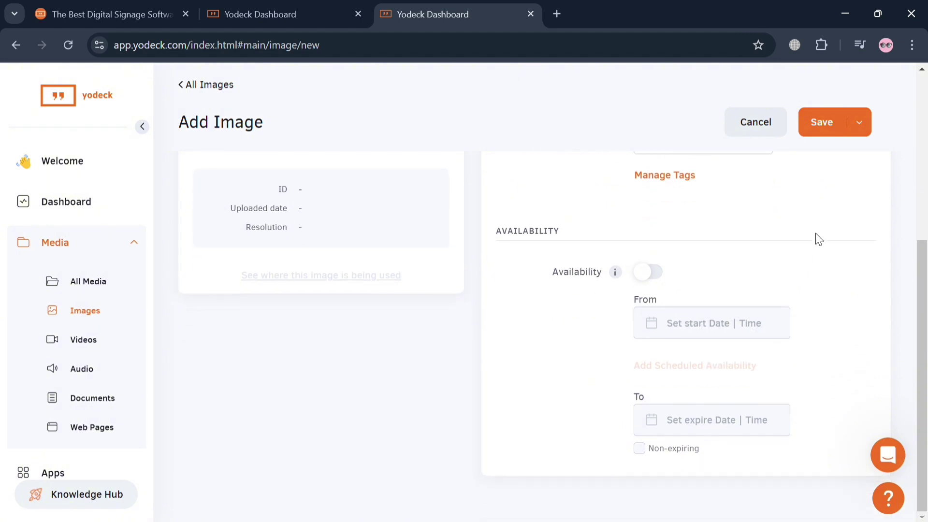
left_click(859, 122)
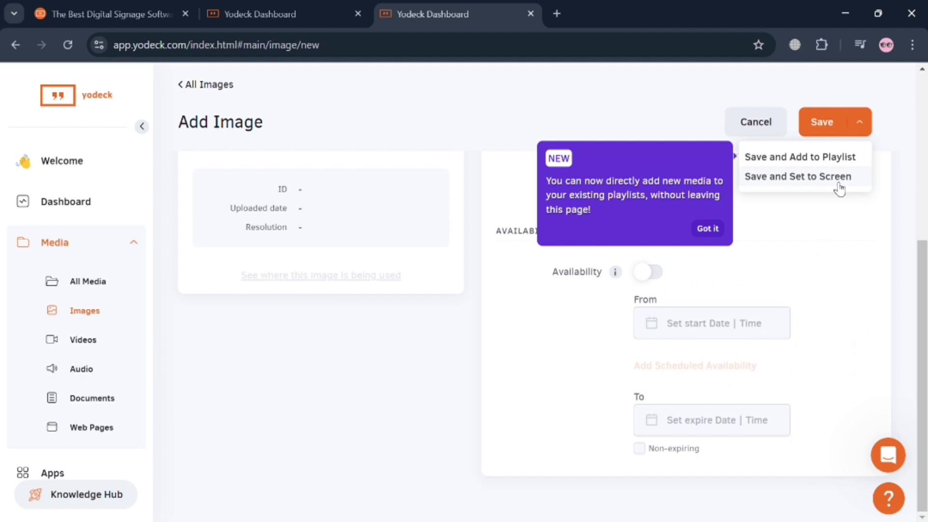
left_click(779, 133)
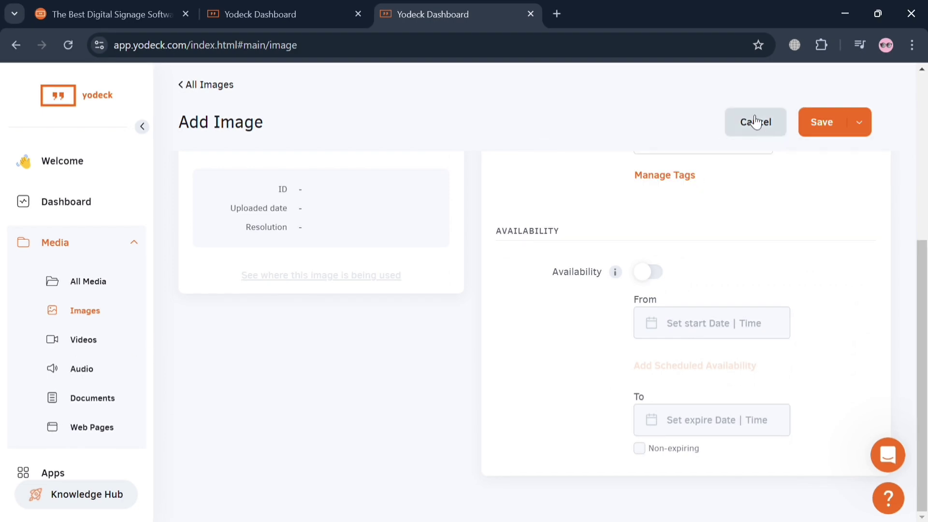
left_click(756, 122)
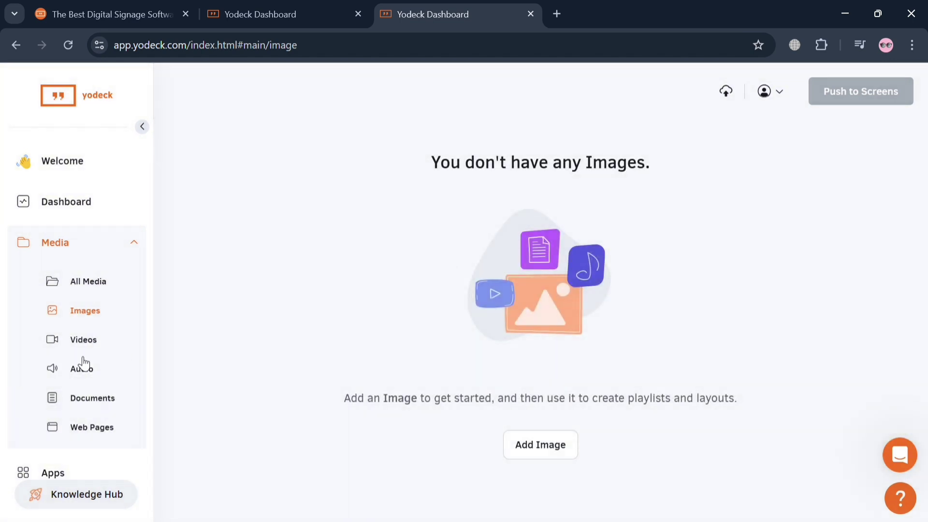
- View the Documents library and its upload dialog, including the import-from-URL option and the Web Pages form, and close the dialog
left_click(98, 377)
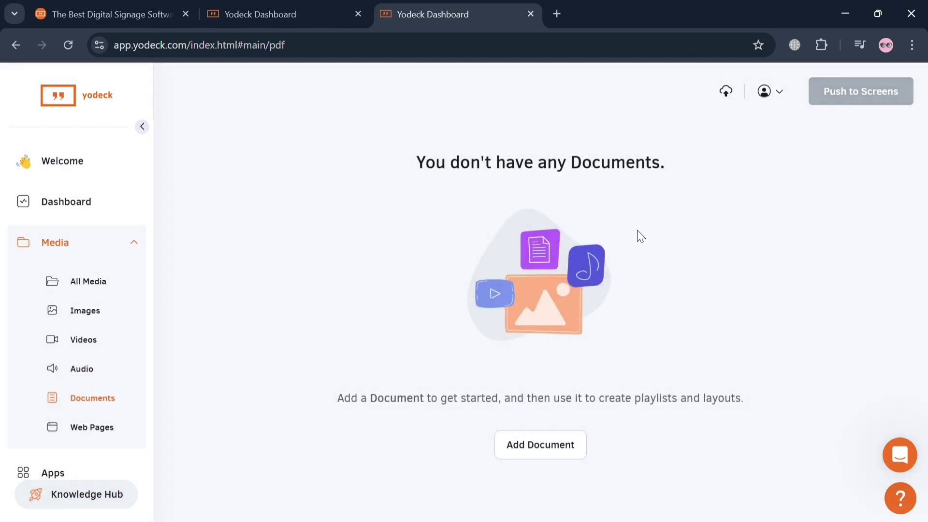
left_click(548, 449)
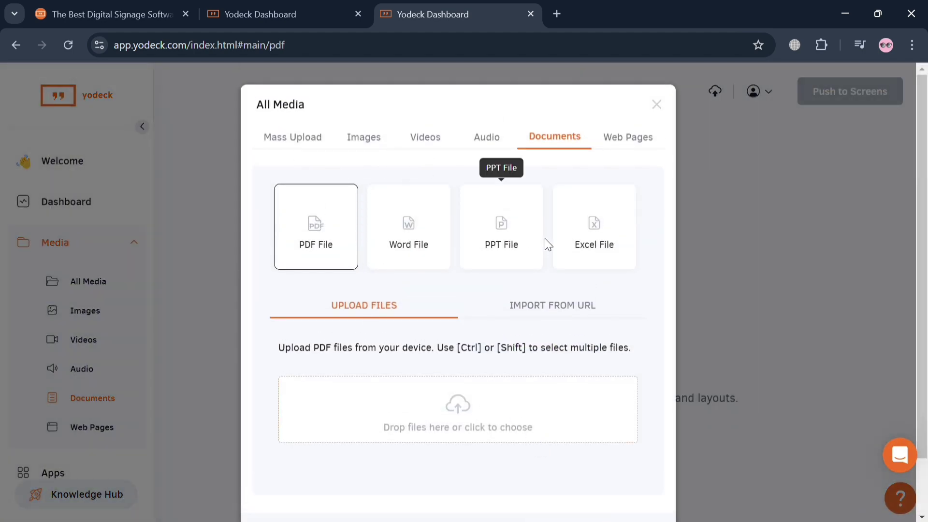
scroll(532, 288, "down", 2)
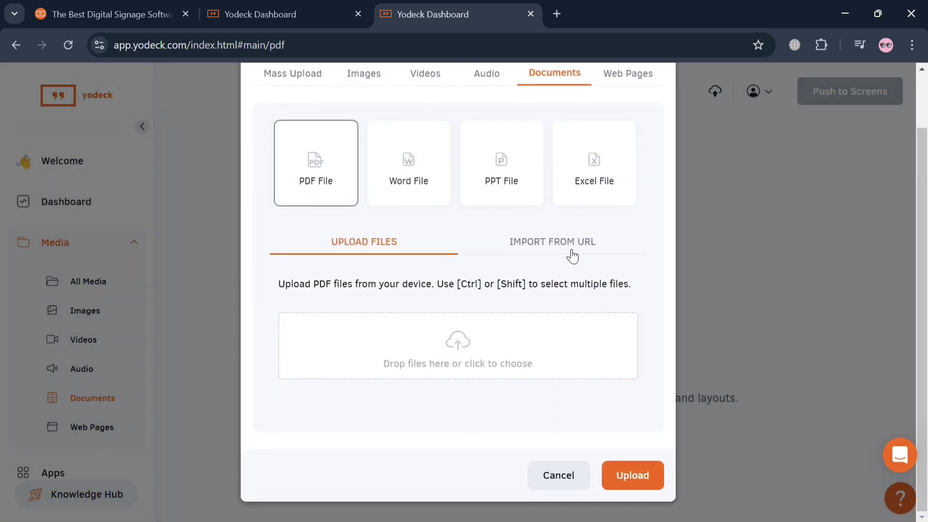
left_click(573, 257)
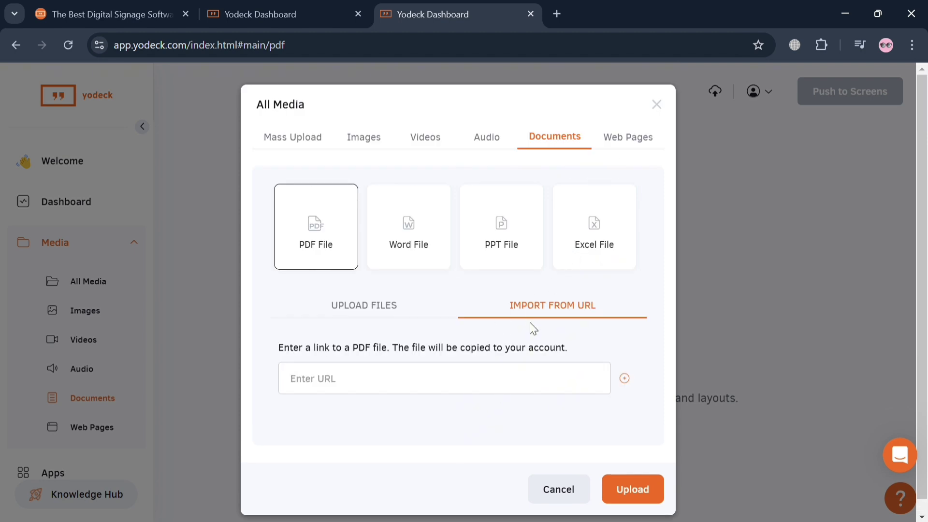
left_click(628, 140)
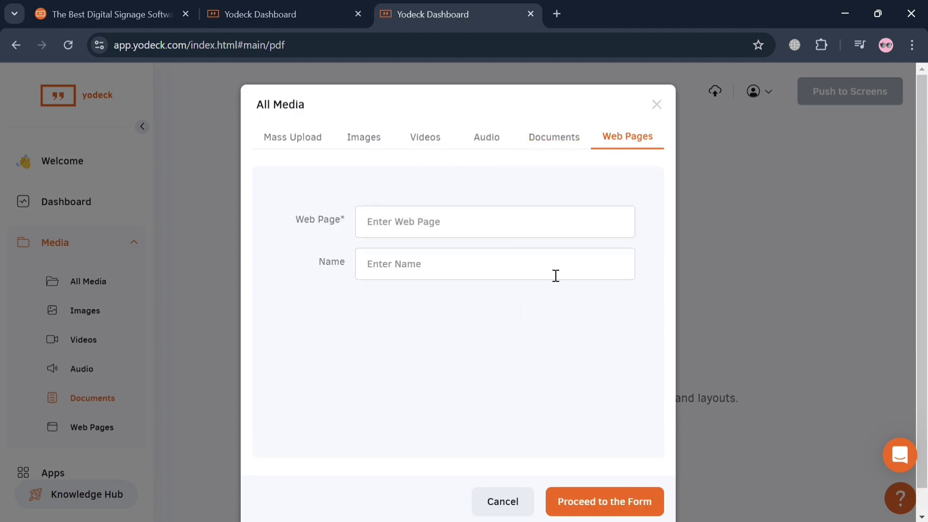
left_click(656, 108)
- Open the Apps section and browse the featured and alphabetical apps in its gallery
scroll(83, 450, "down", 3)
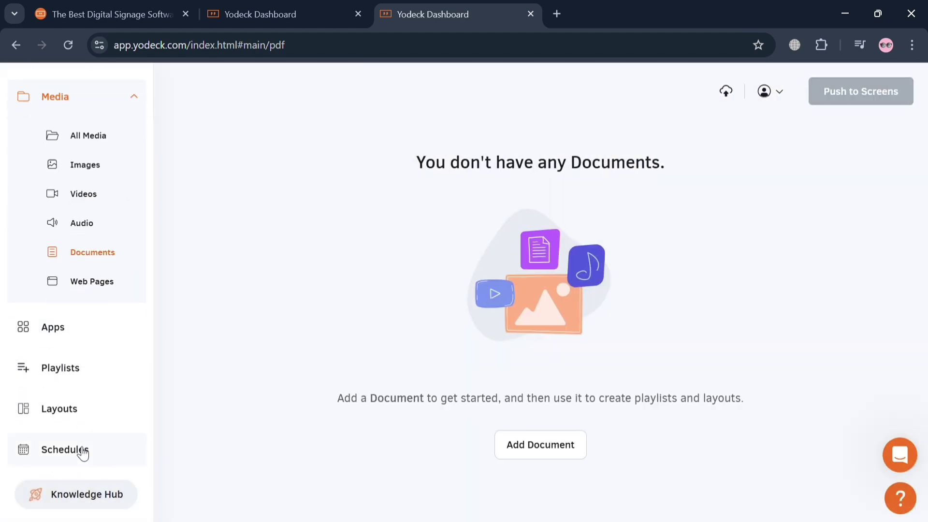
left_click(84, 336)
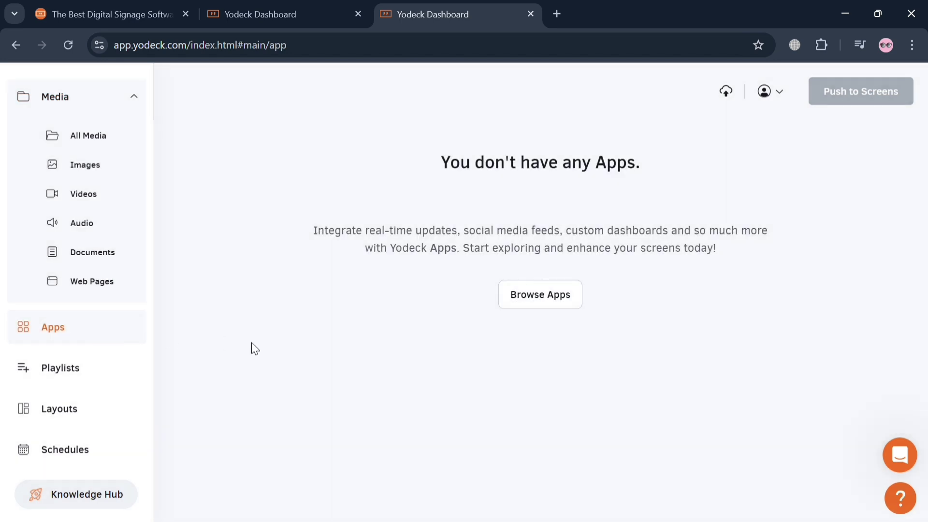
left_click(546, 297)
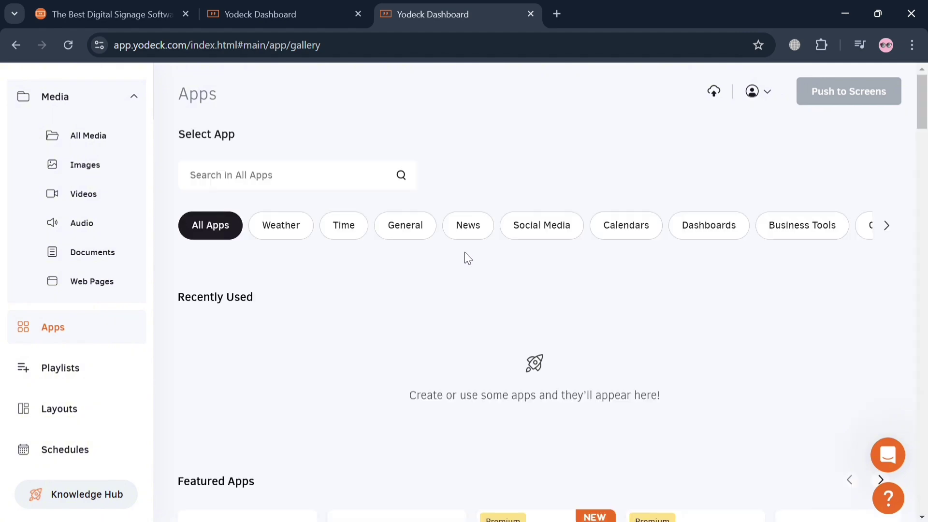
scroll(381, 313, "down", 7)
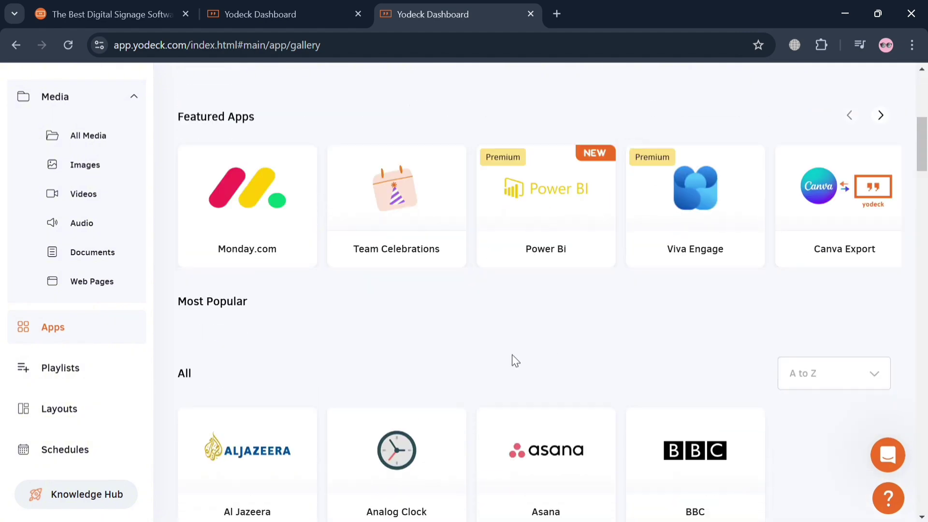
scroll(386, 341, "up", 3)
scroll(381, 338, "down", 12)
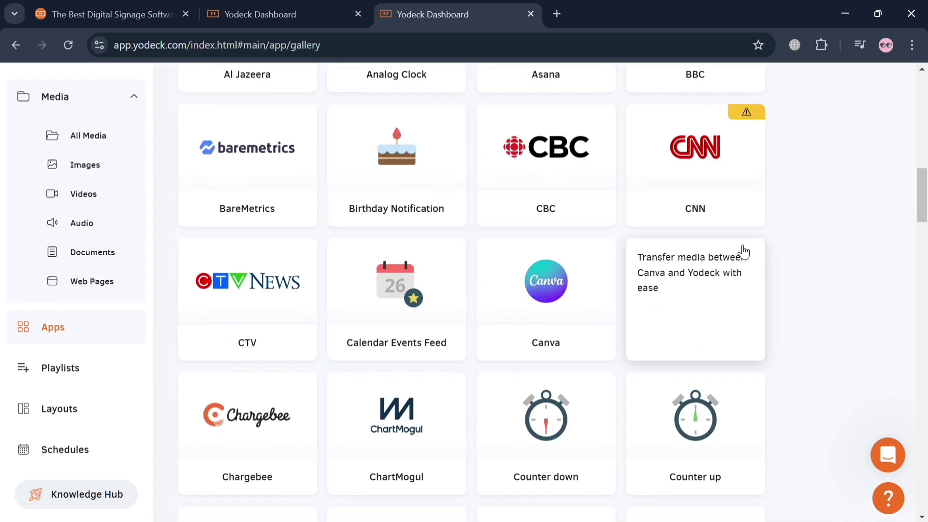
scroll(513, 222, "up", 3)
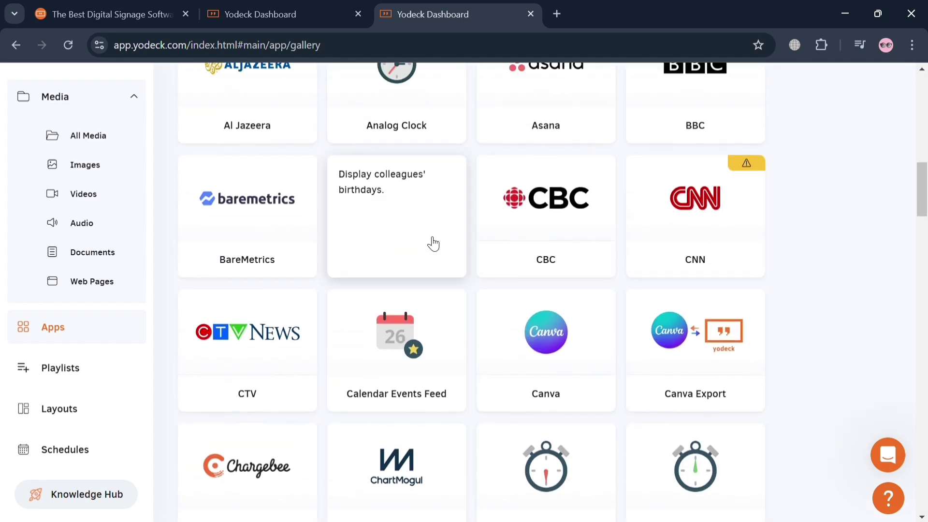
scroll(232, 379, "down", 5)
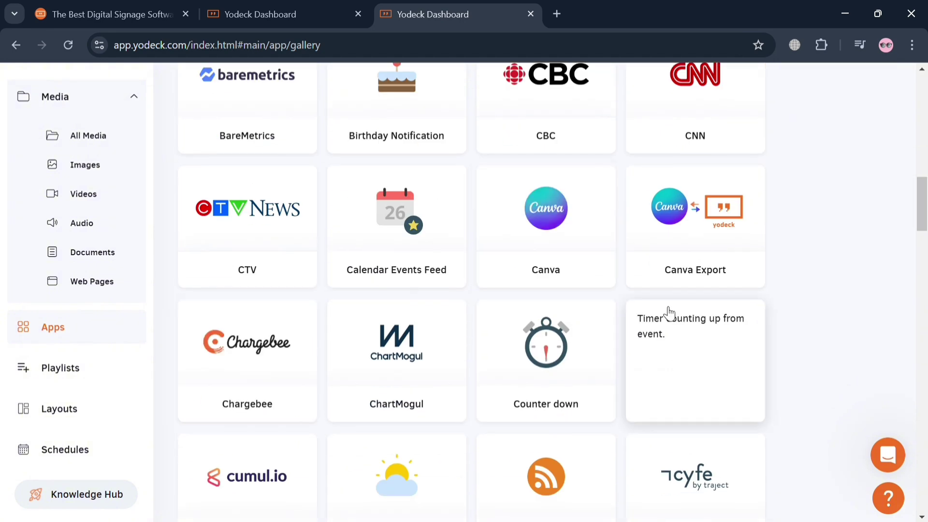
scroll(716, 342, "down", 5)
scroll(646, 364, "up", 10)
scroll(645, 364, "up", 3)
- Open the Analog Clock app's details, view its preview images and choose to use the app
left_click(413, 244)
scroll(435, 275, "down", 2)
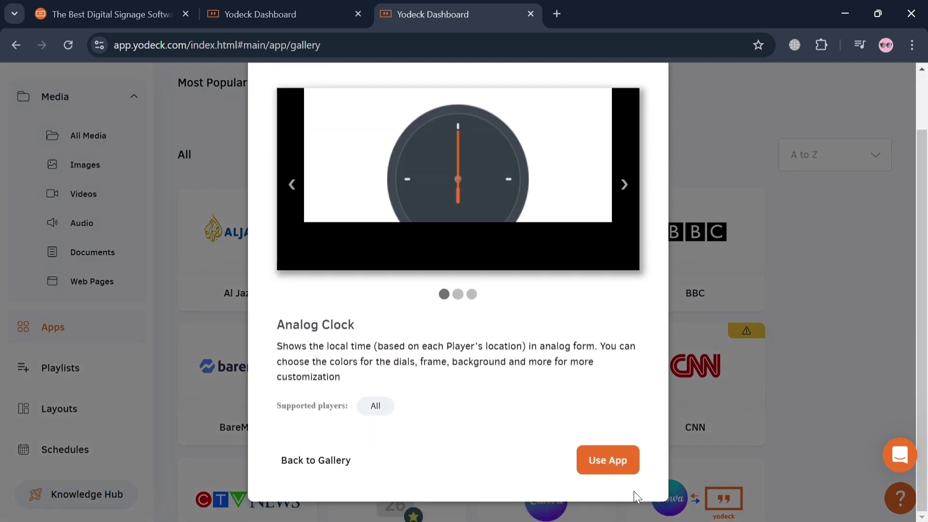
left_click(624, 185)
left_click(624, 185)
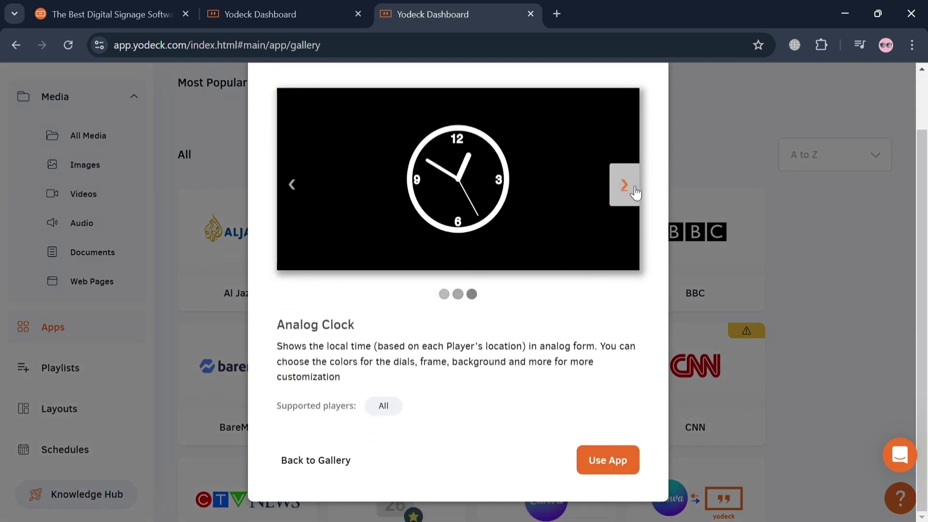
left_click(595, 467)
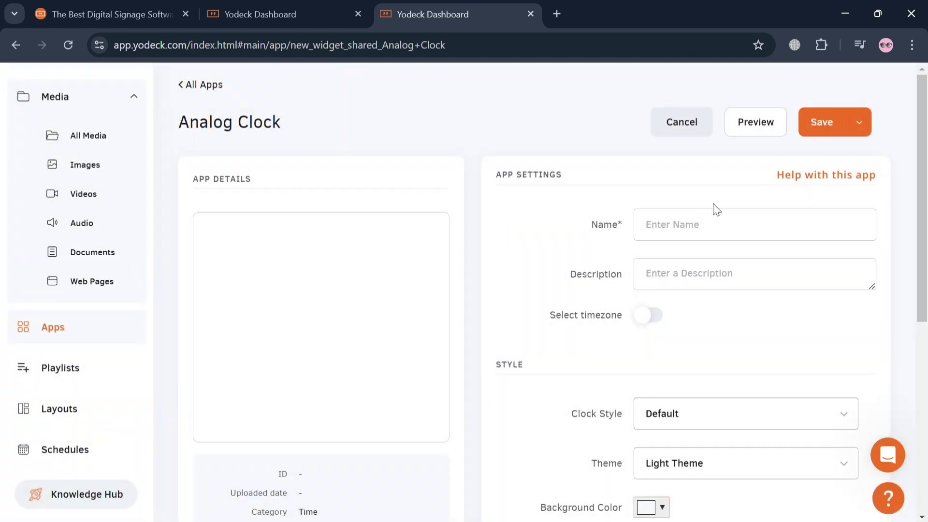
- Name the clock app "My Clock" and enable timezone selection for it
left_click(751, 235)
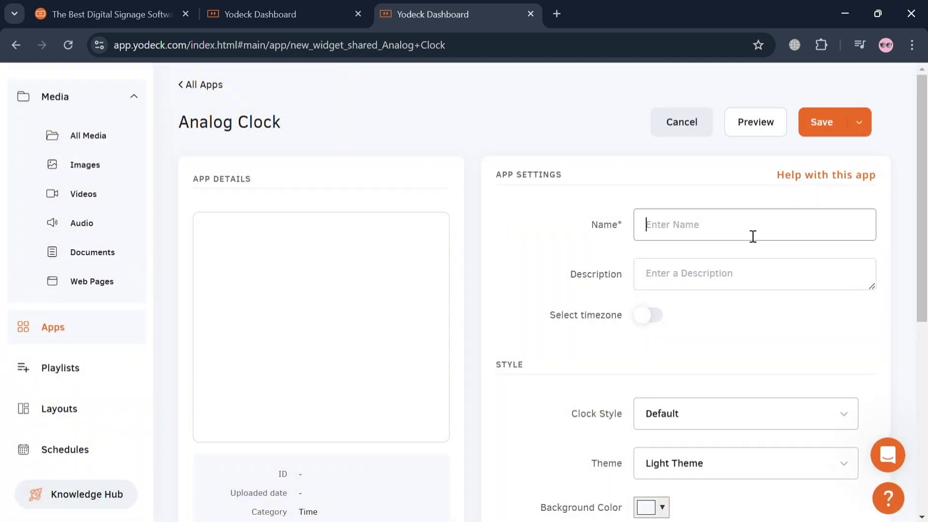
type("My Cl")
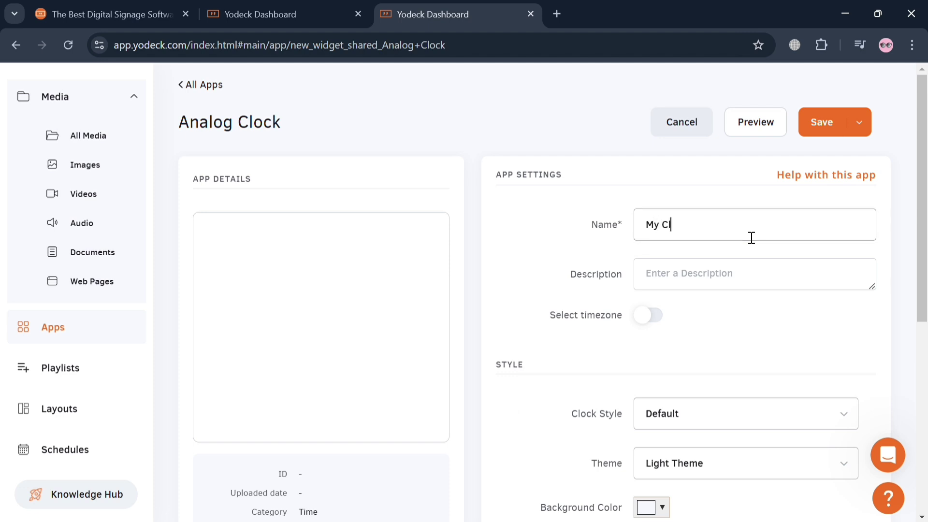
type("ock")
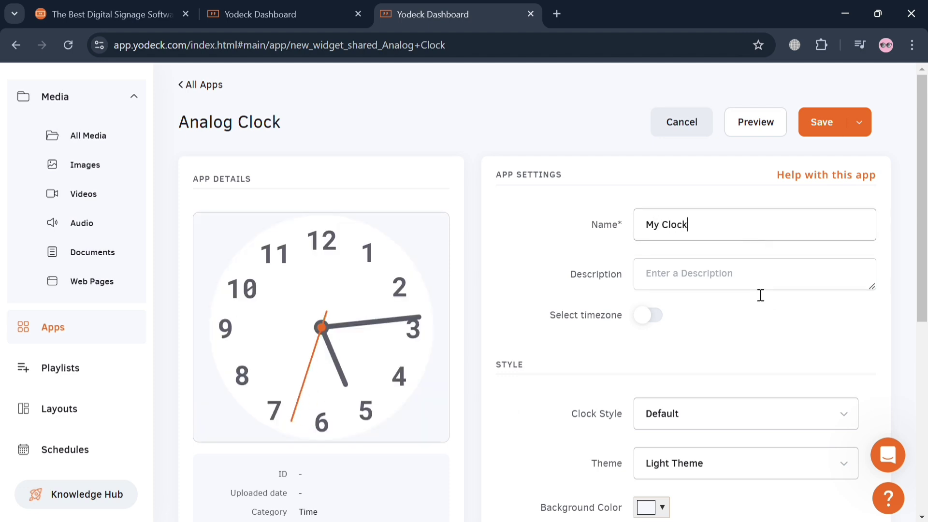
left_click(649, 316)
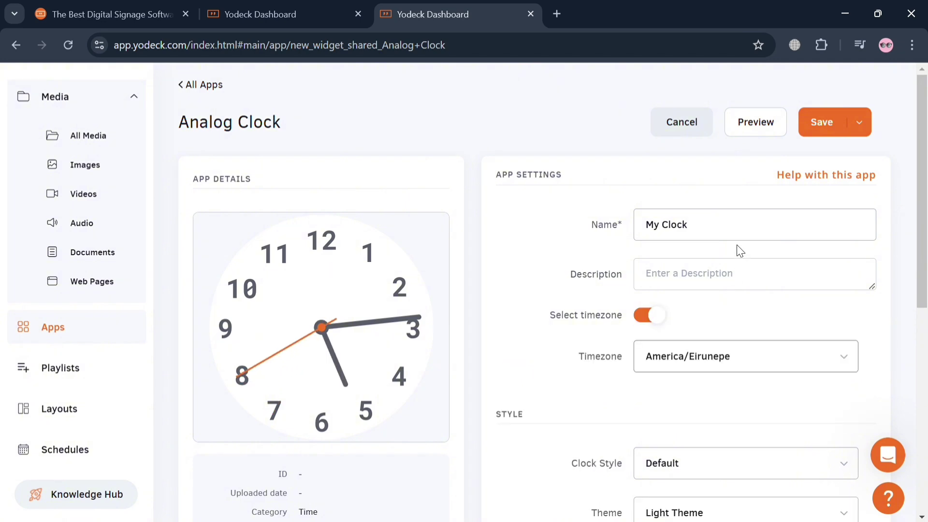
- Set the clock's theme to Dark Theme and review its background colour, default duration and availability settings
scroll(729, 348, "down", 4)
scroll(716, 329, "up", 2)
scroll(711, 344, "down", 6)
scroll(716, 338, "up", 3)
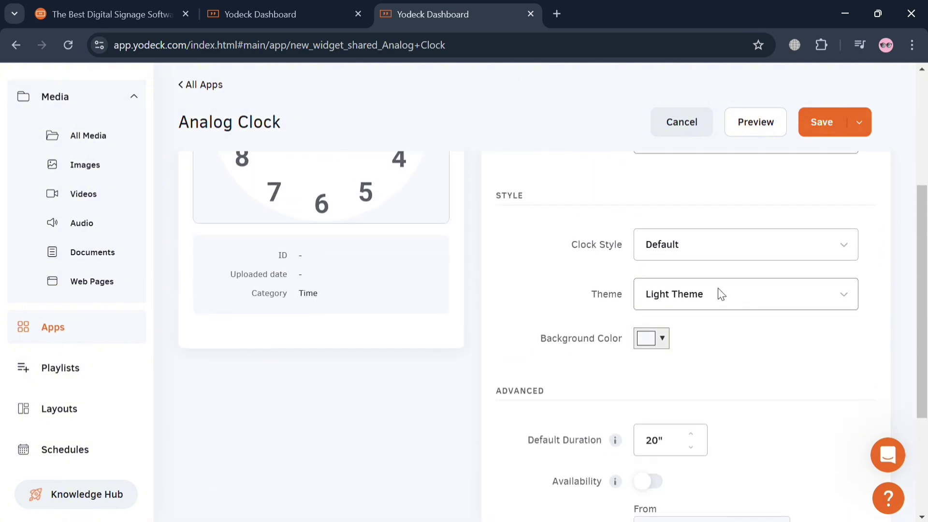
left_click(714, 341)
scroll(696, 332, "up", 2)
scroll(696, 332, "down", 4)
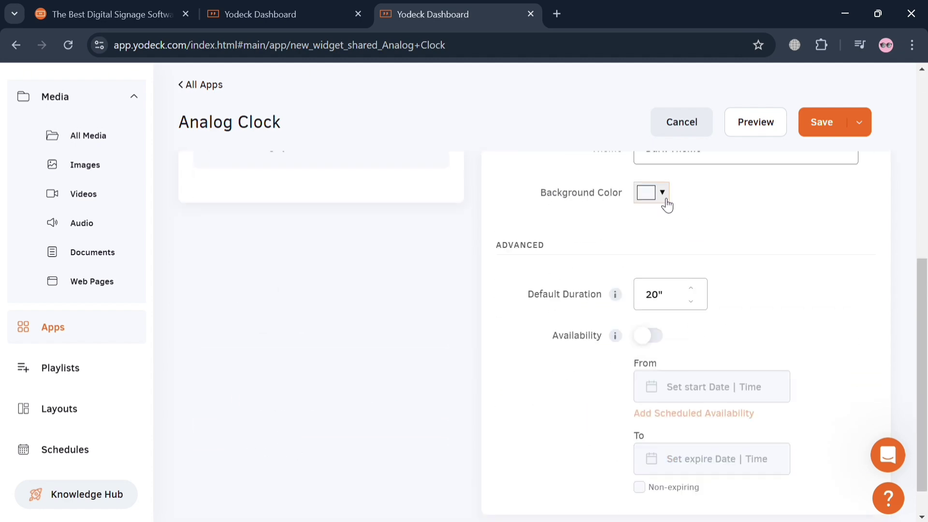
scroll(716, 431, "up", 4)
scroll(714, 437, "down", 5)
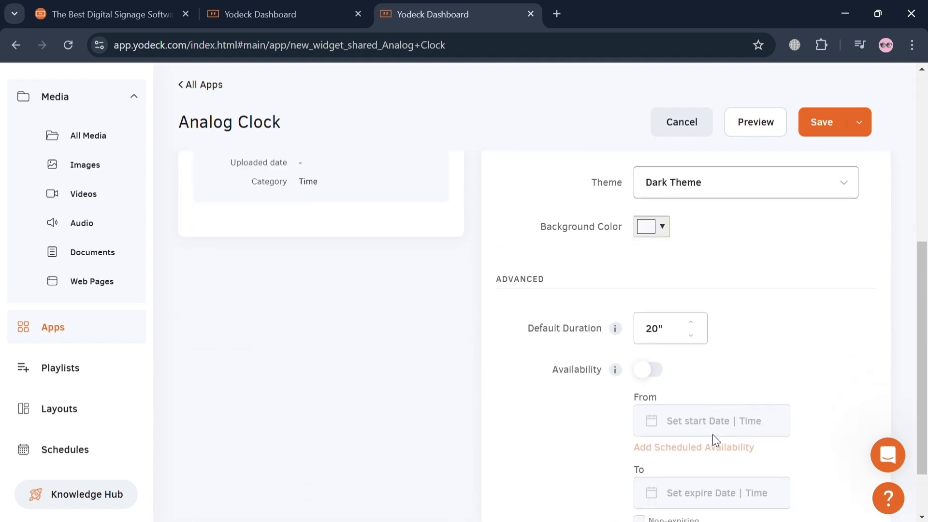
- Save the clock app and view the actions available for My Clock in the apps list
left_click(821, 122)
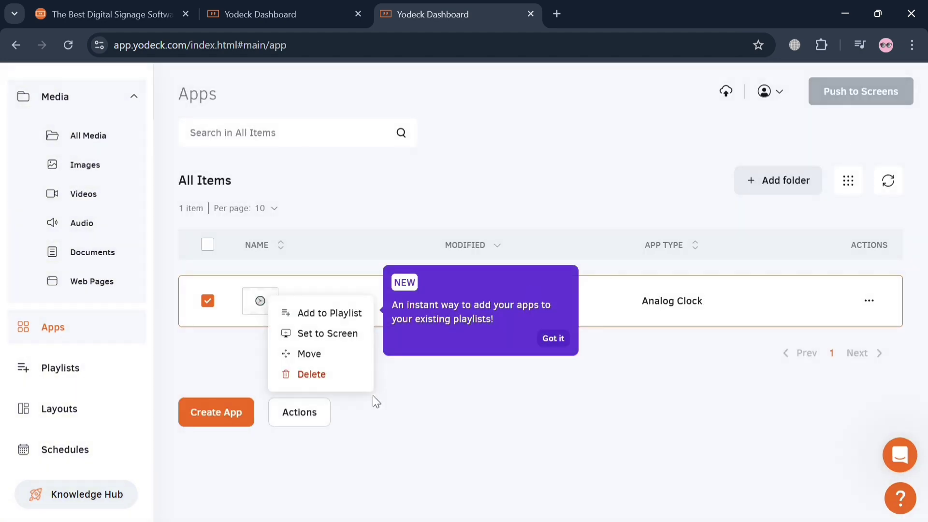
left_click(554, 341)
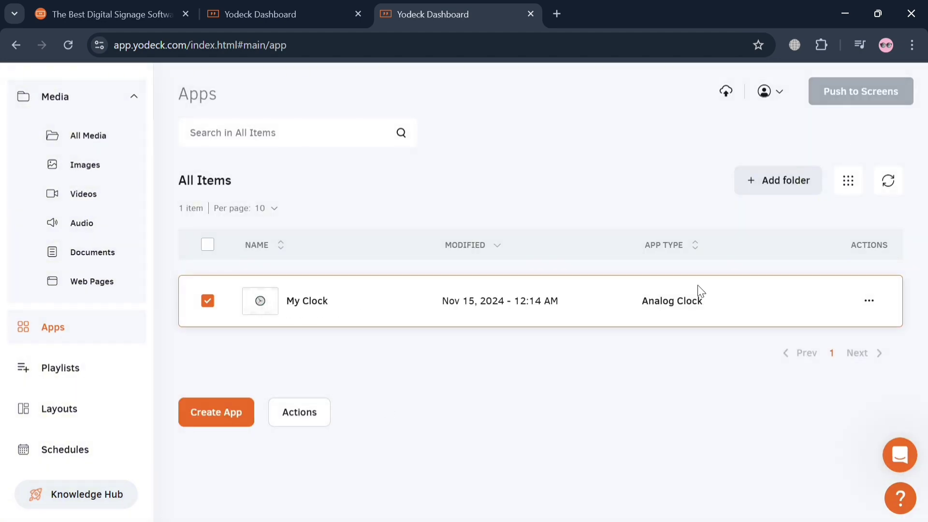
left_click(869, 300)
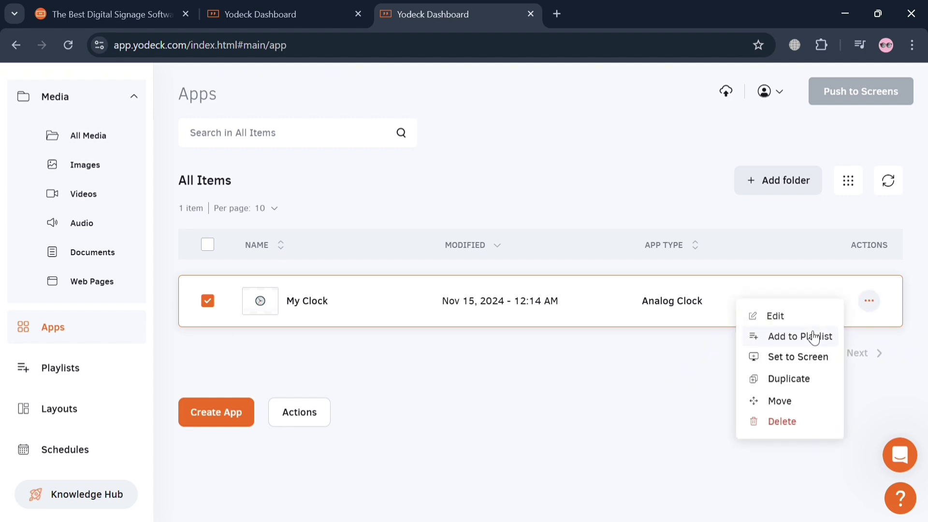
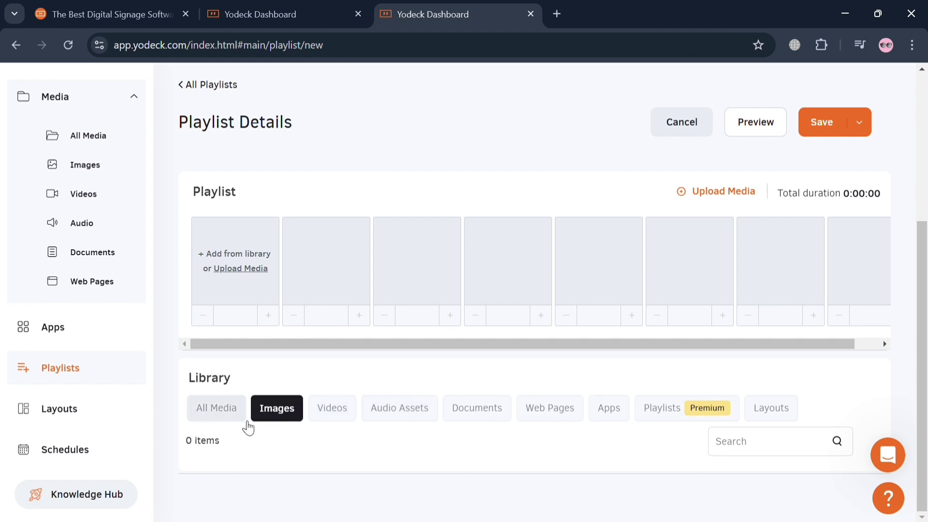
- View all media in the new playlist's library and filter it to images
left_click(222, 418)
scroll(222, 415, "down", 2)
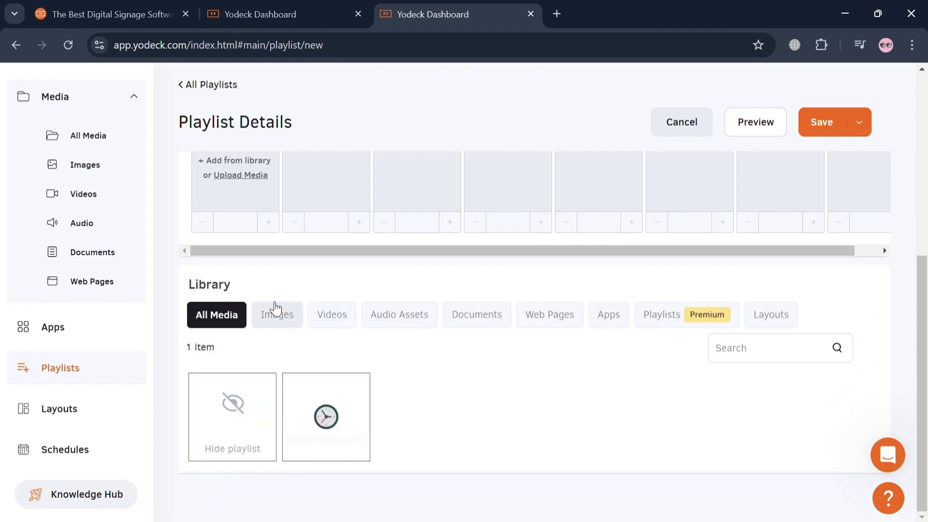
left_click(281, 320)
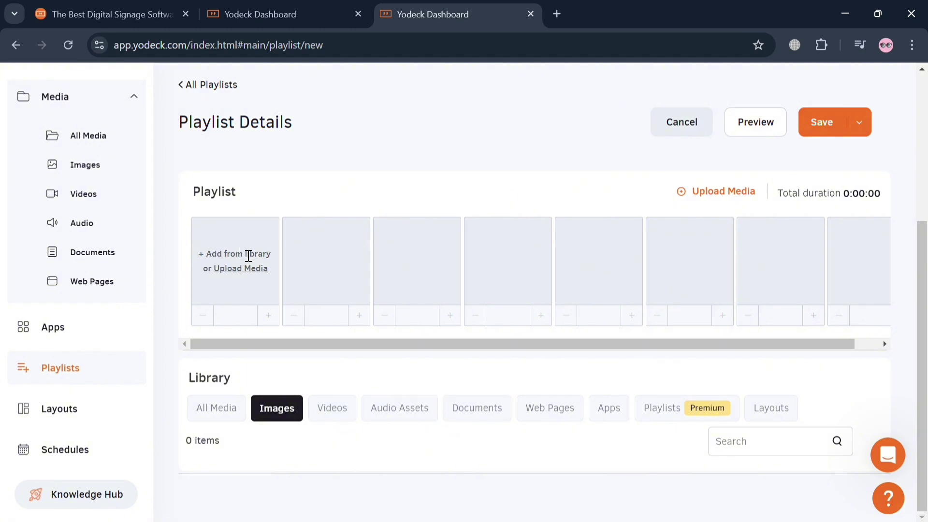
- Upload the image file wed pic.jfif from the computer through the playlist's mass upload
left_click(242, 270)
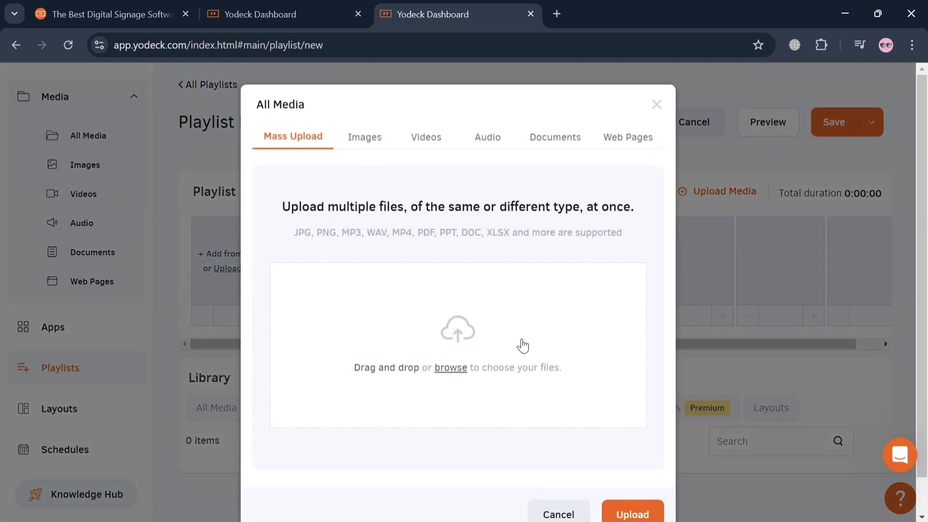
left_click(469, 368)
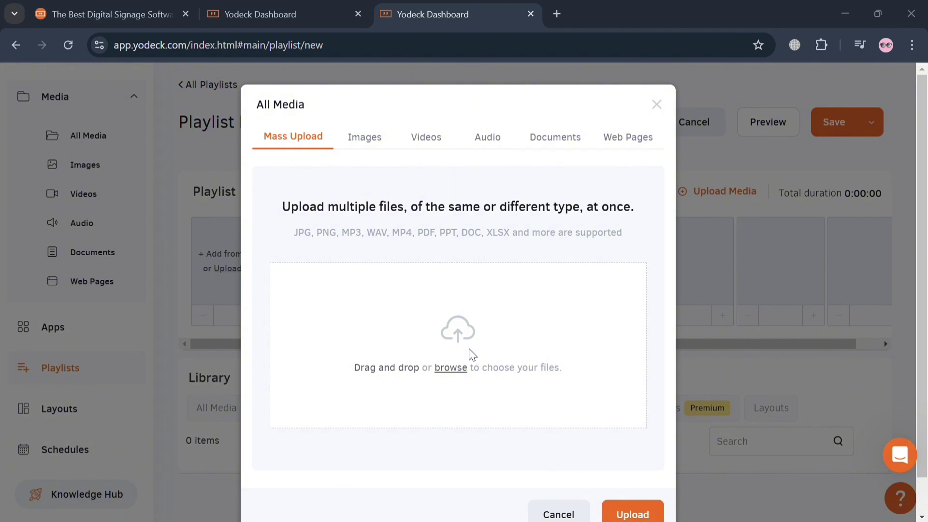
key("Return")
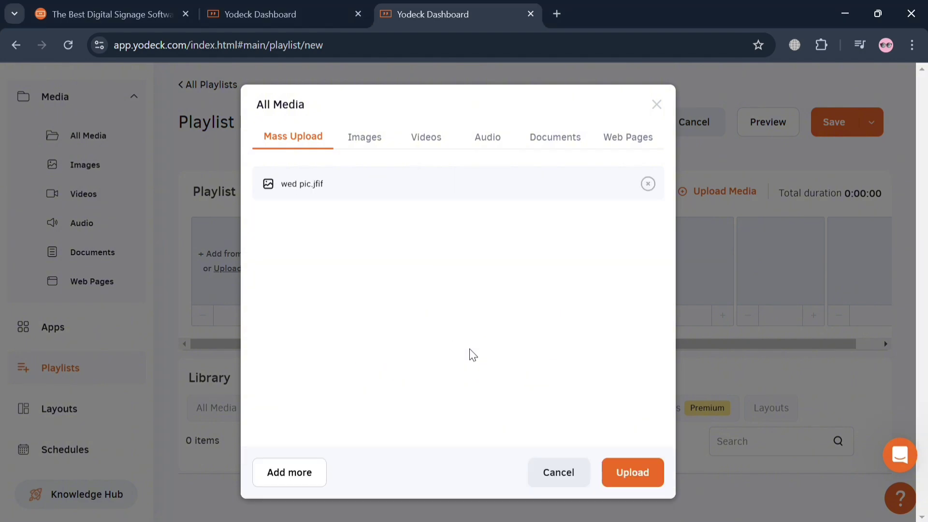
left_click(632, 472)
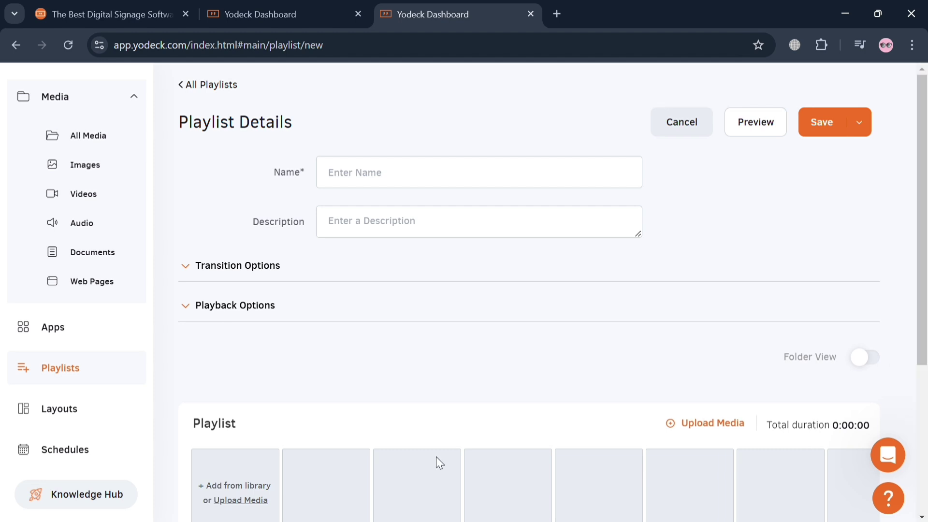
- Add the wed pic image from the library to the new playlist
scroll(435, 459, "down", 4)
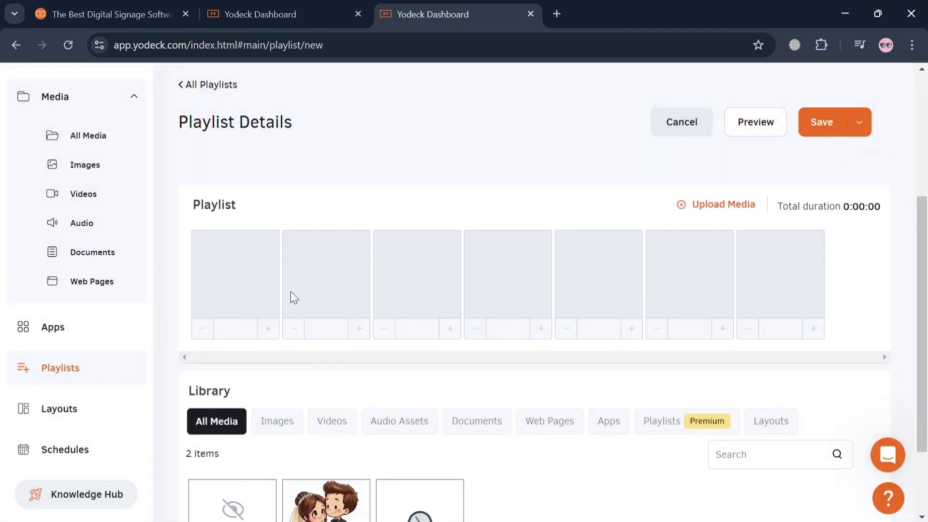
scroll(295, 297, "down", 2)
mouse_move(333, 425)
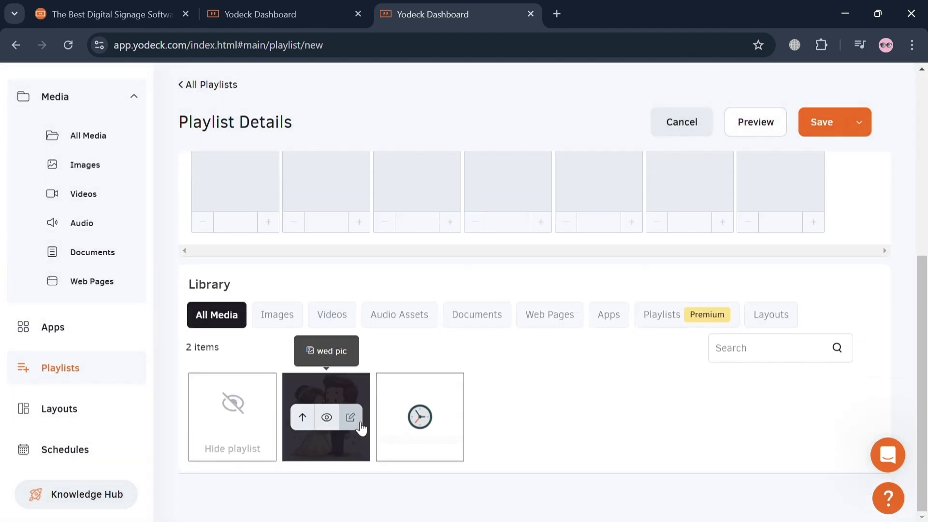
left_click(312, 418)
scroll(321, 415, "up", 2)
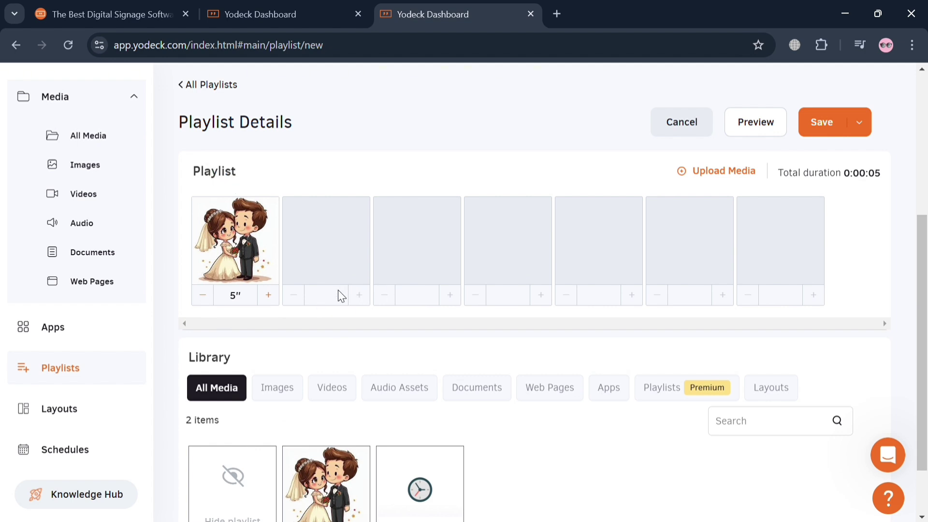
- Filter the playlist library by images and by apps to view what each category offers
scroll(798, 429, "down", 2)
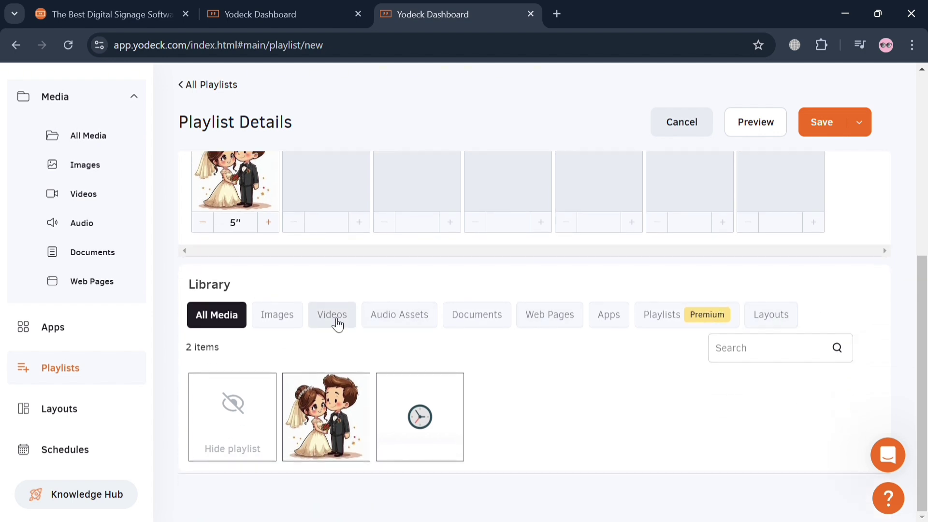
left_click(303, 322)
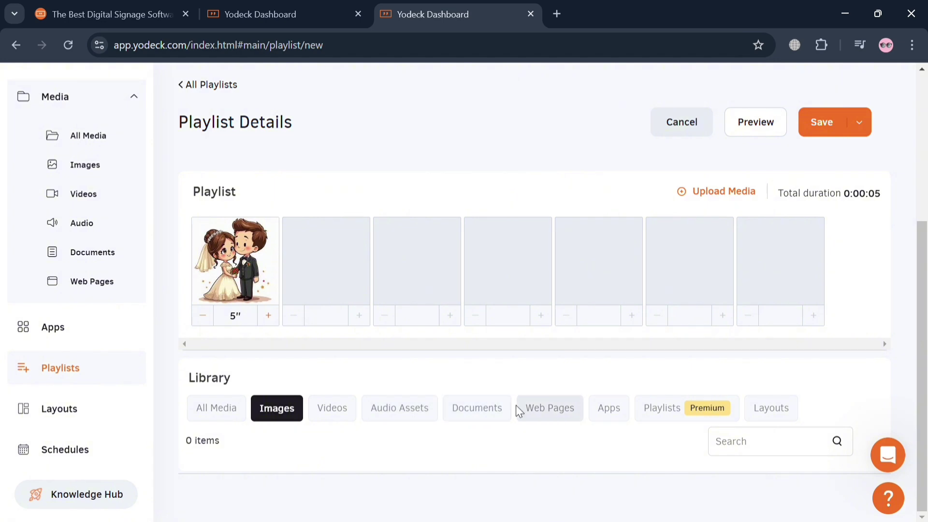
left_click(610, 415)
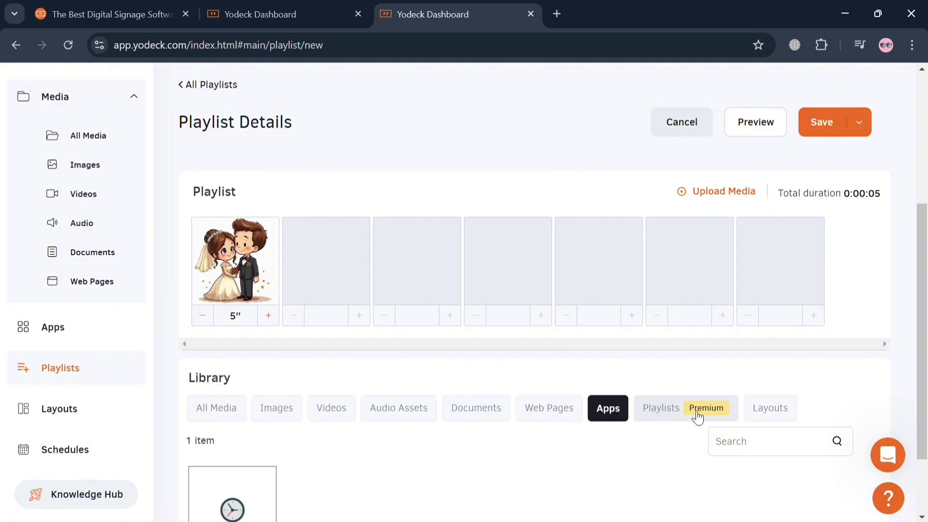
- Add the Elevator Maintenance layout to the playlist and check the premium Playlists category, dismissing the upgrade offer
left_click(776, 416)
scroll(777, 416, "down", 2)
mouse_move(273, 445)
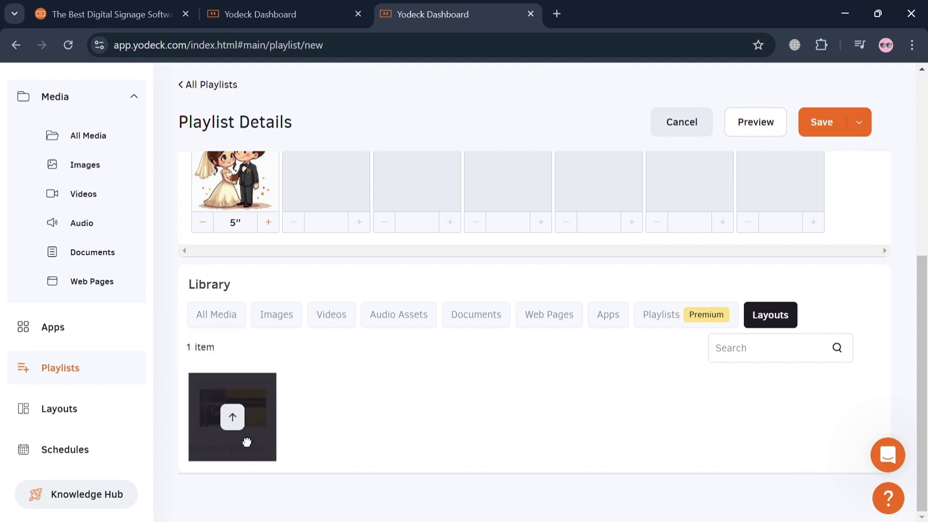
left_click(233, 418)
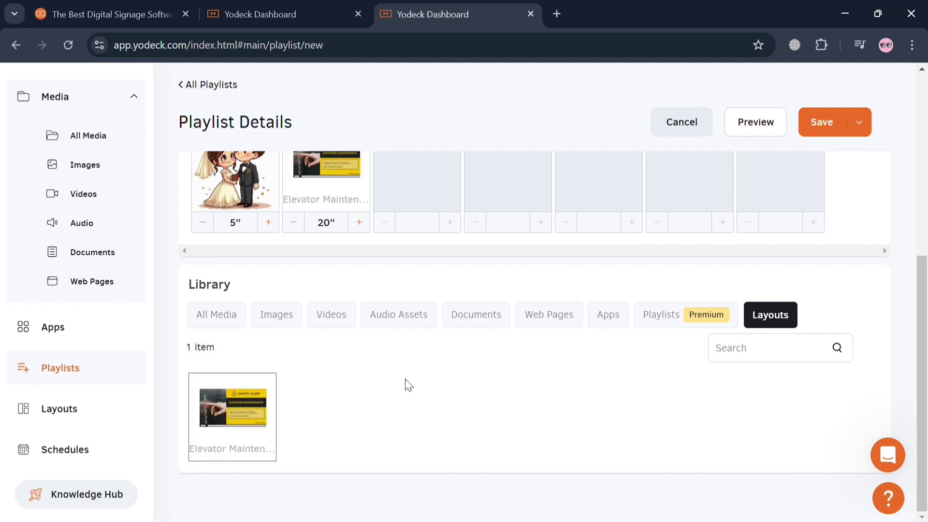
left_click(654, 315)
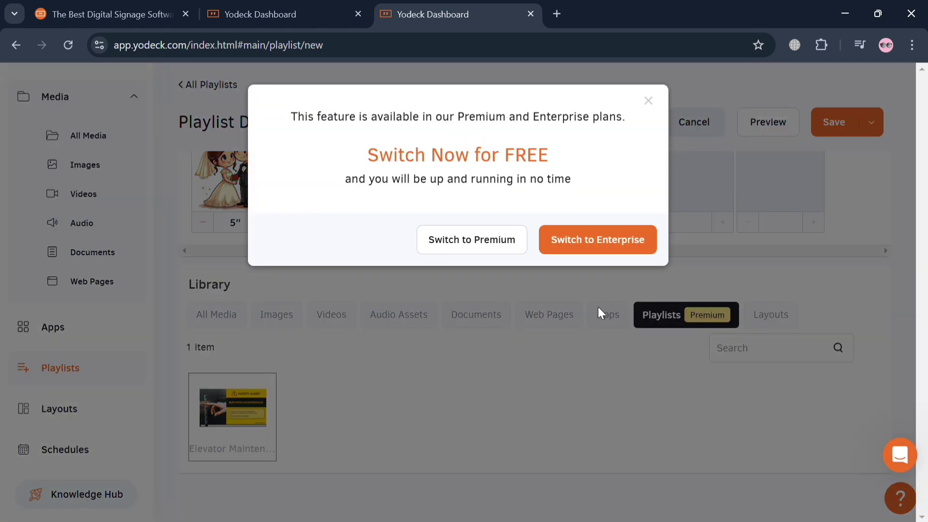
left_click(648, 100)
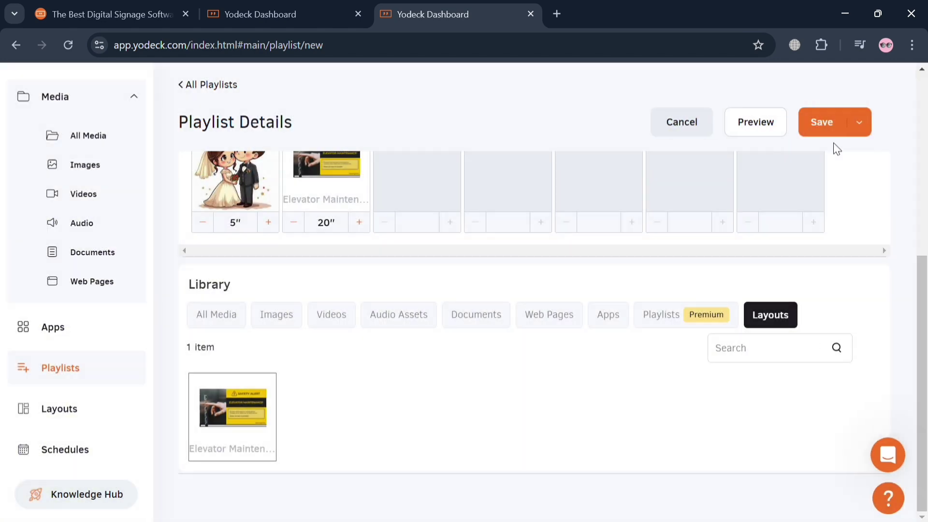
- View the playlist's Transition Options and Playback Options, and cancel the new playlist
scroll(551, 310, "up", 6)
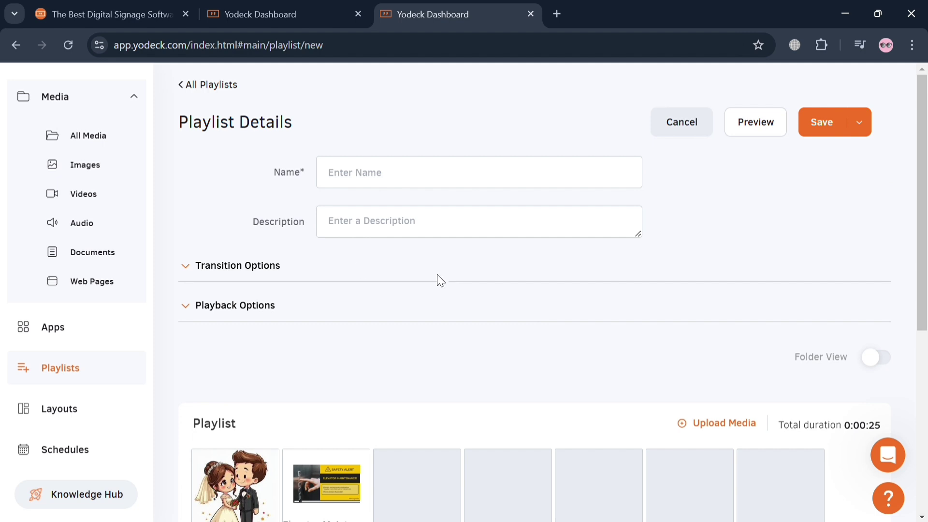
left_click(207, 268)
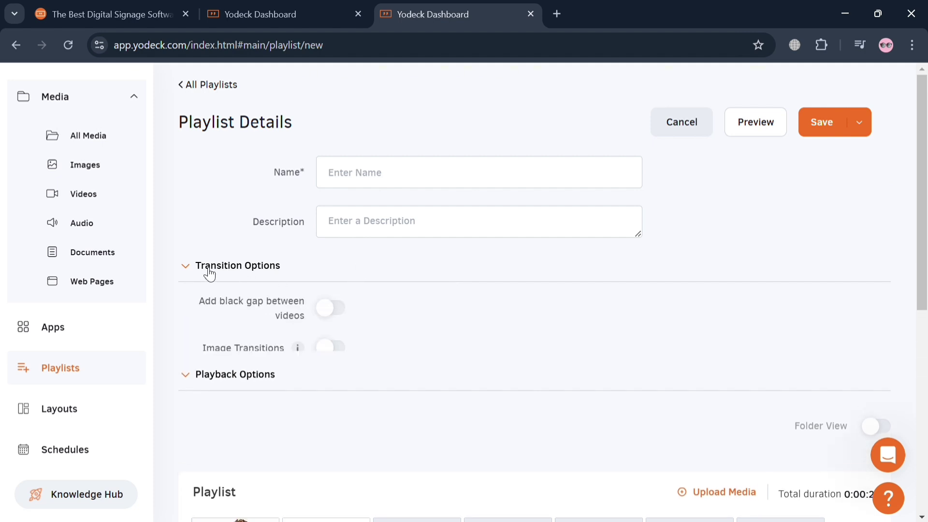
left_click(225, 390)
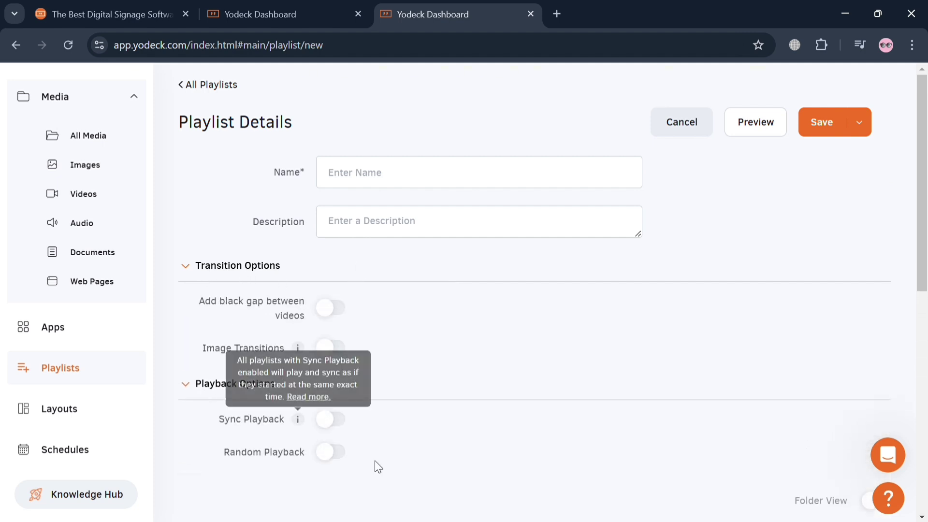
left_click(708, 127)
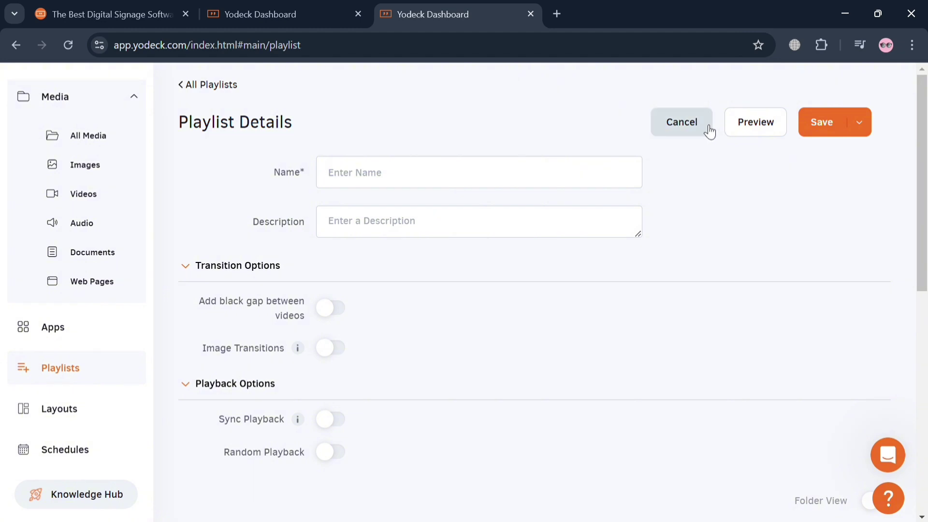
- Open the Elevator Maintenance Warning layout from the Layouts section for editing
left_click(84, 414)
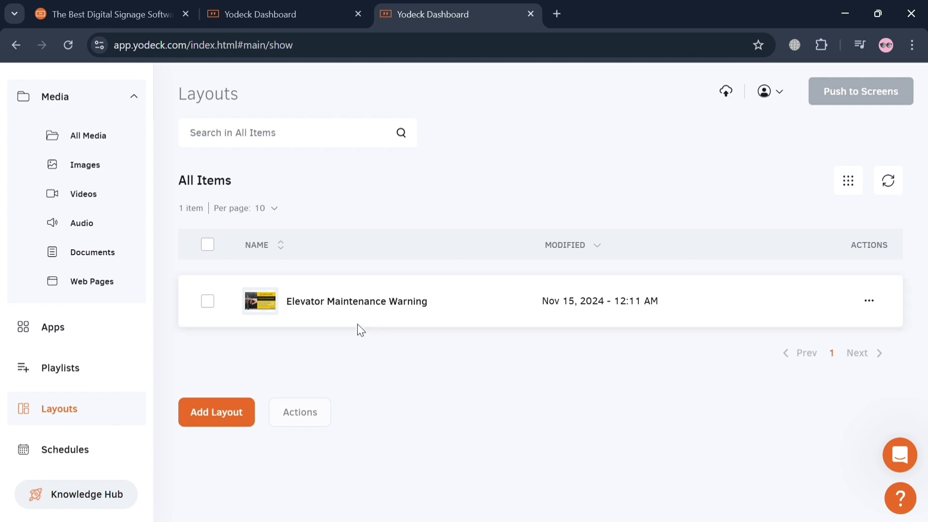
left_click(263, 312)
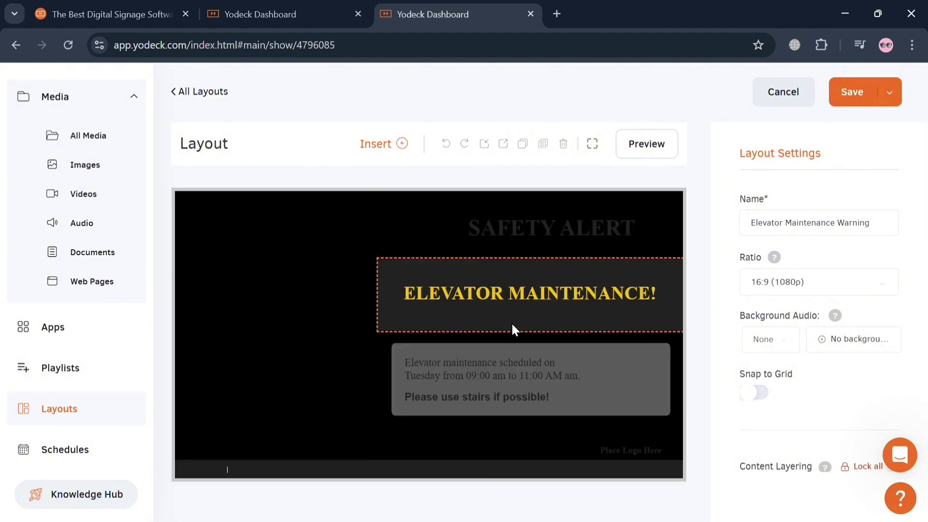
- Try repositioning the dark banner behind the ELEVATOR MAINTENANCE! title and select the background image to view its settings
left_click(474, 327)
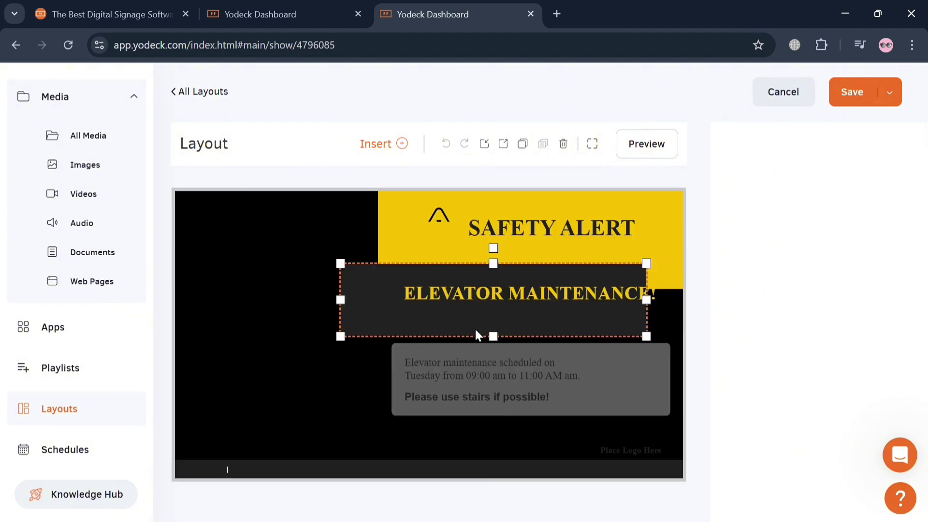
left_click_drag(477, 334, 394, 358)
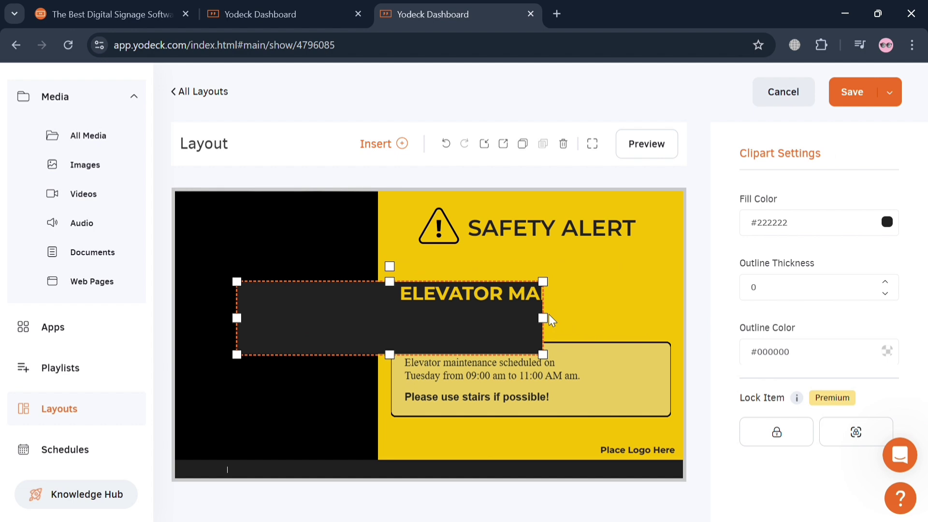
left_click(351, 404)
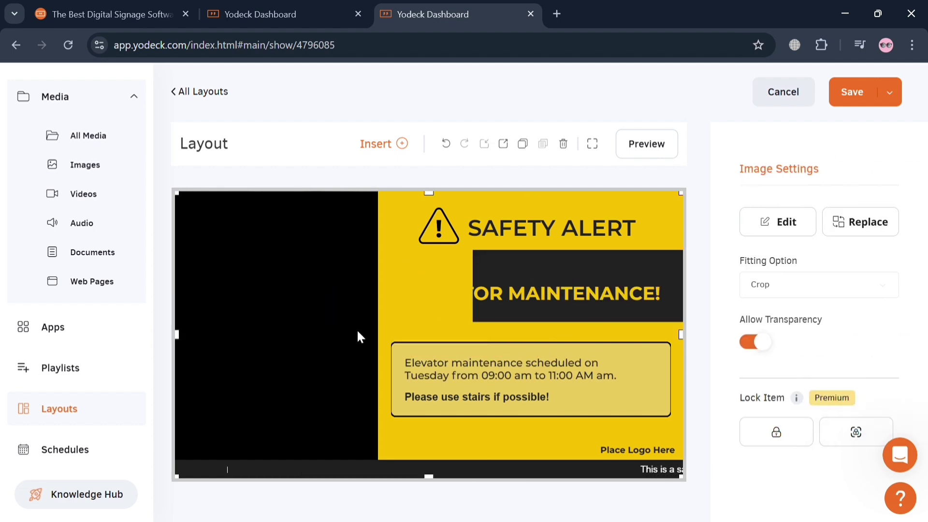
left_click(549, 251)
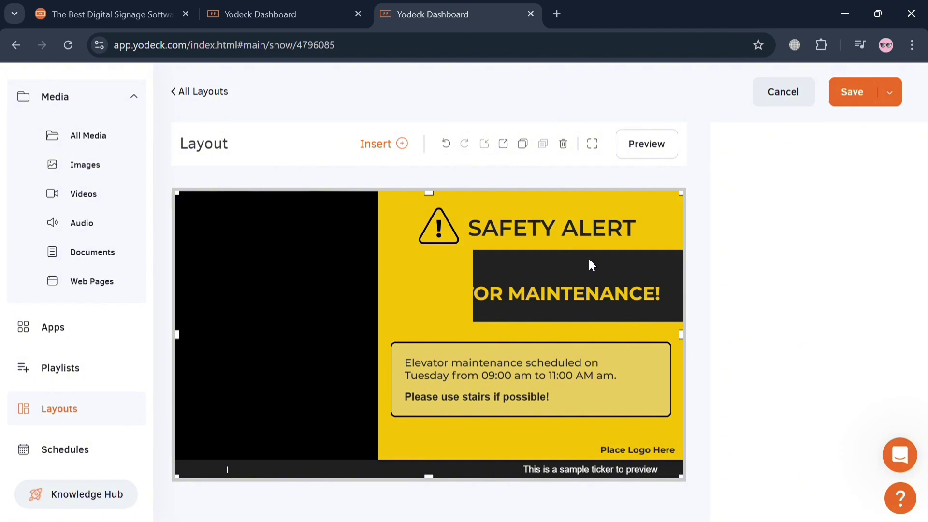
left_click(610, 290)
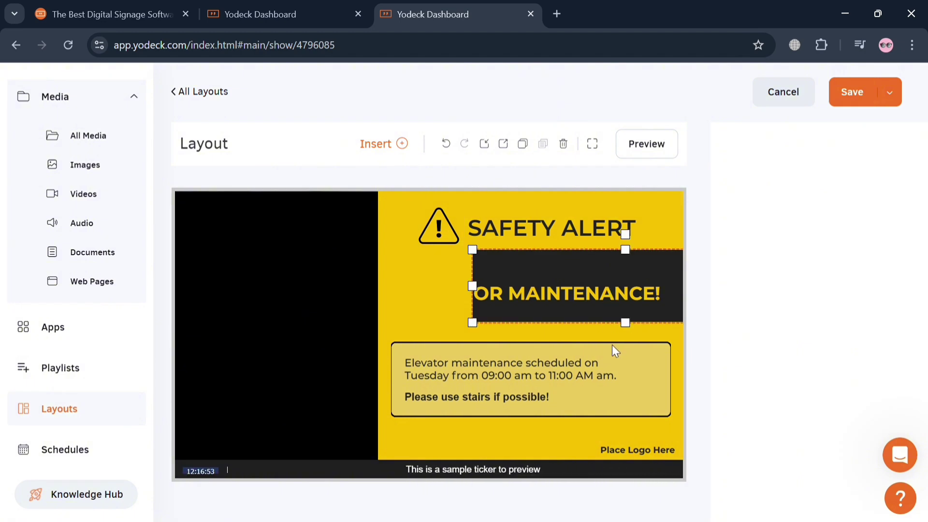
left_click(614, 334)
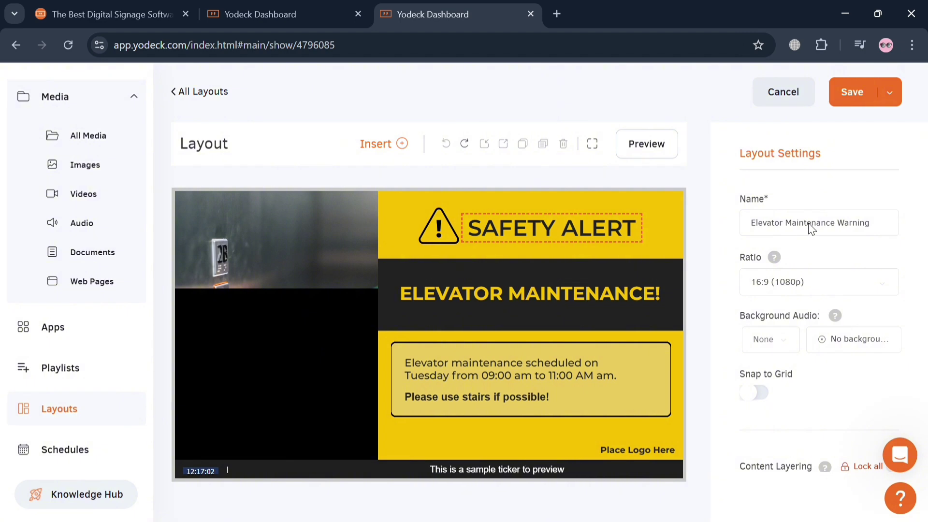
- Review the SAFETY ALERT text settings, the insertable item types, the sample ticker settings and the ELEVATOR MAINTENANCE! text settings
scroll(797, 321, "down", 7)
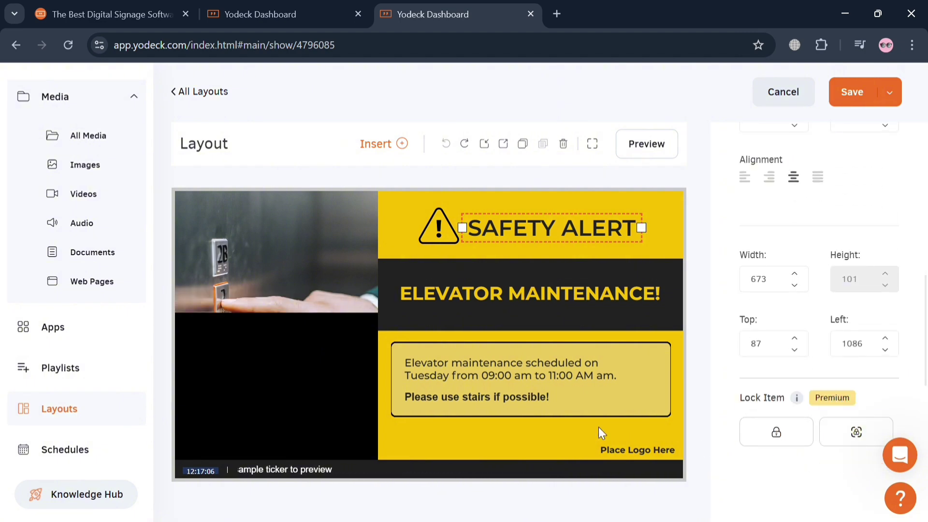
left_click(413, 147)
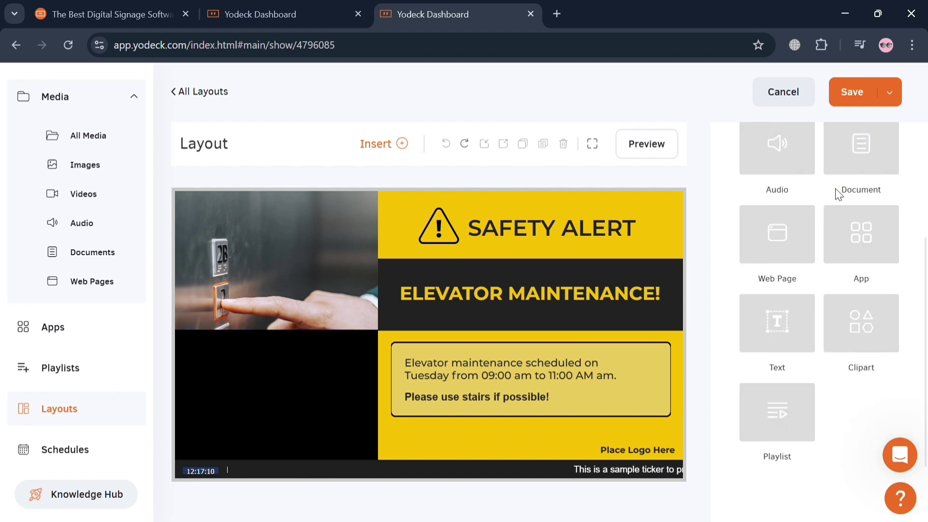
scroll(785, 443, "up", 3)
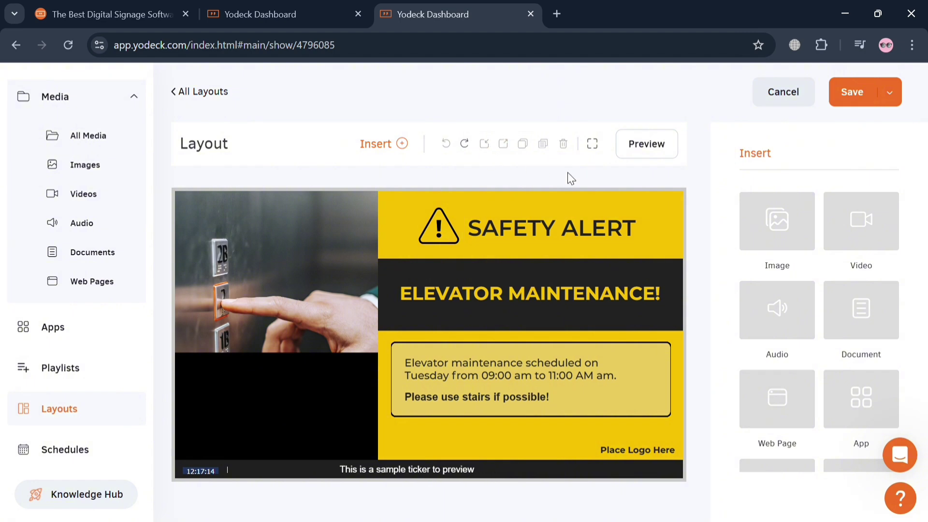
left_click(385, 476)
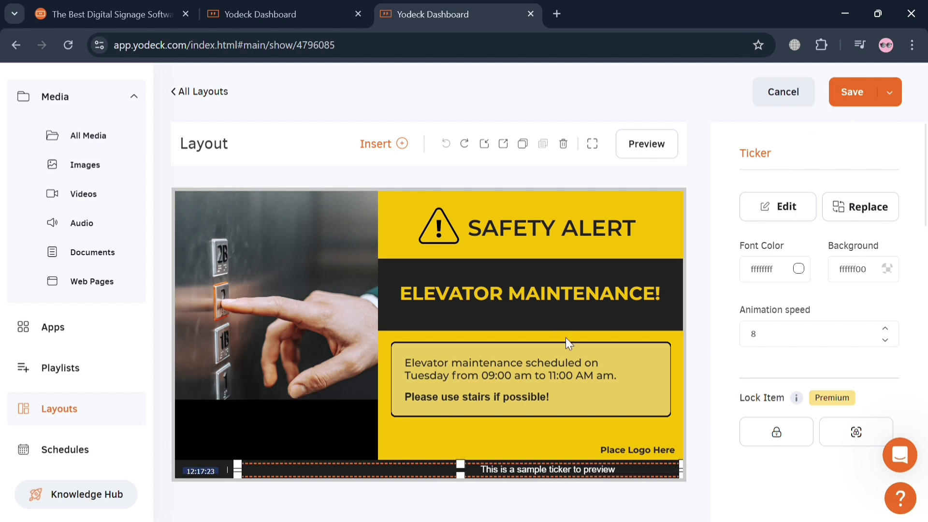
left_click(628, 293)
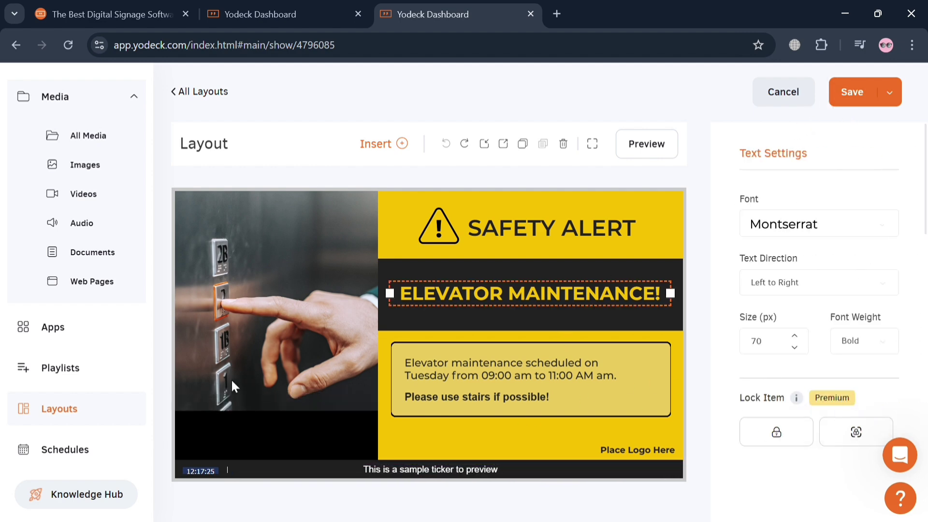
- Leave the layout without saving its changes and start a new schedule in the Schedules section
left_click(54, 443)
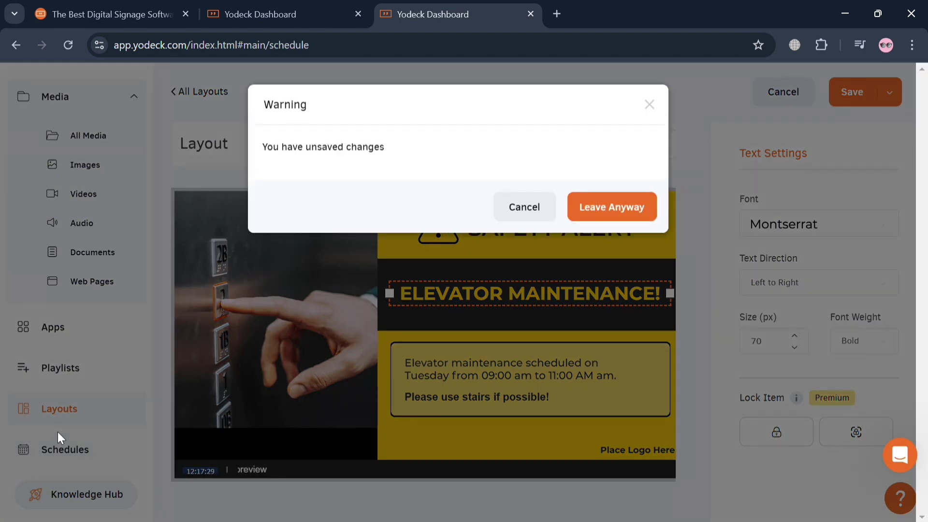
left_click(645, 209)
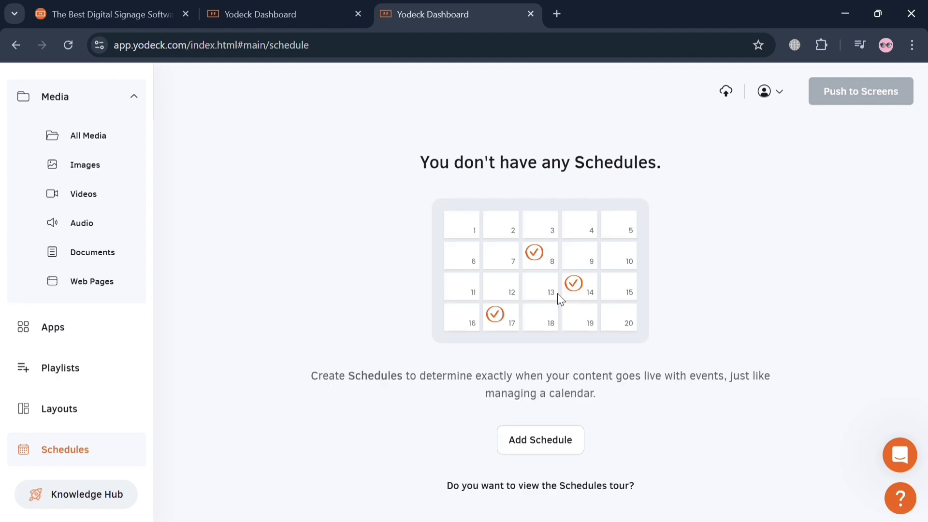
left_click(550, 438)
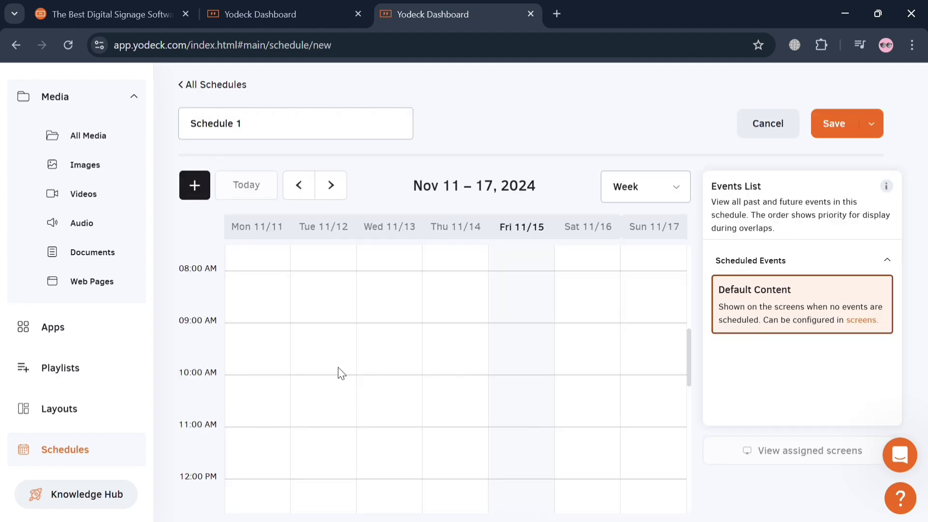
- Add a Wednesday, Nov 13, 2024 event from 08:30 AM to 09:00 AM showing the Elevator Maintenance Warning layout, without repetition
left_click_drag(375, 293, 377, 324)
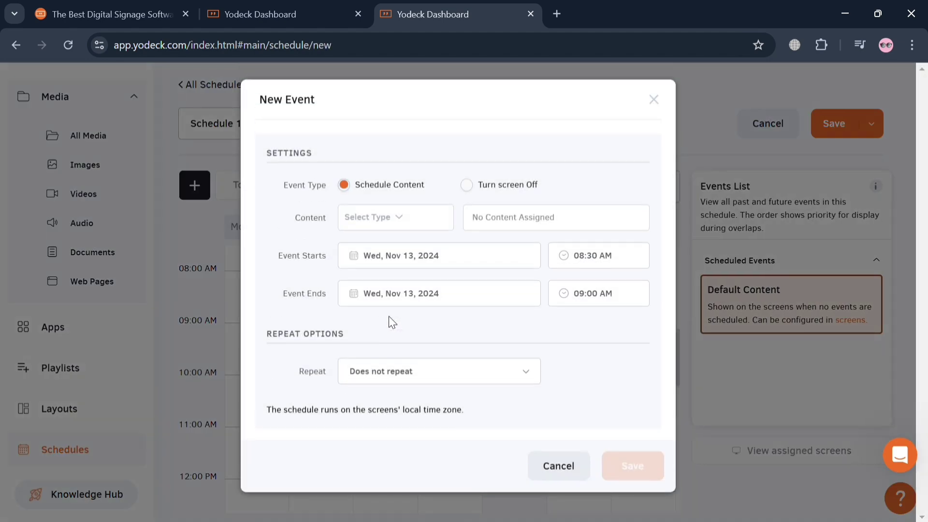
left_click(401, 223)
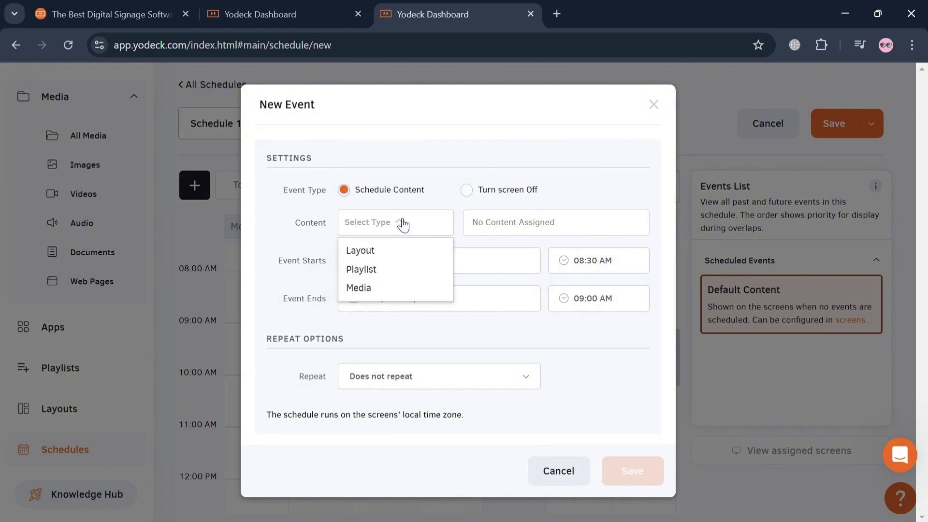
left_click(411, 250)
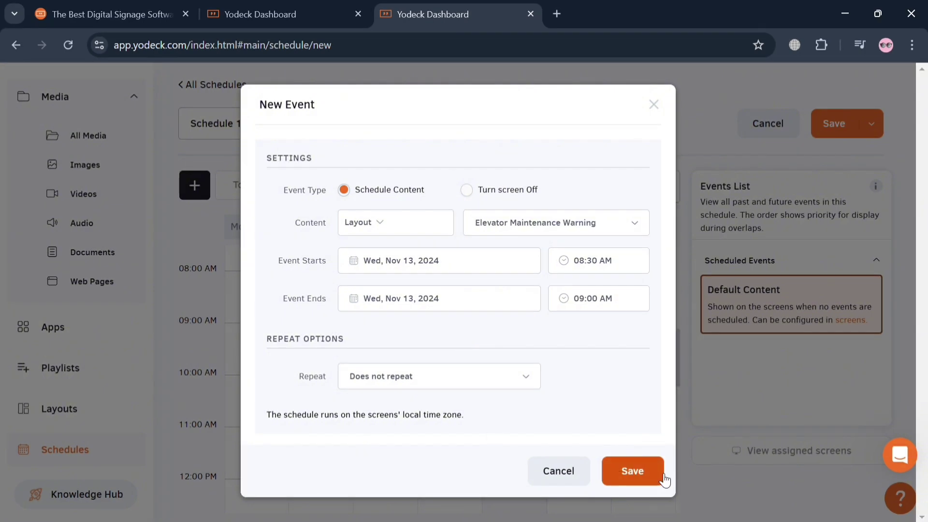
left_click(632, 471)
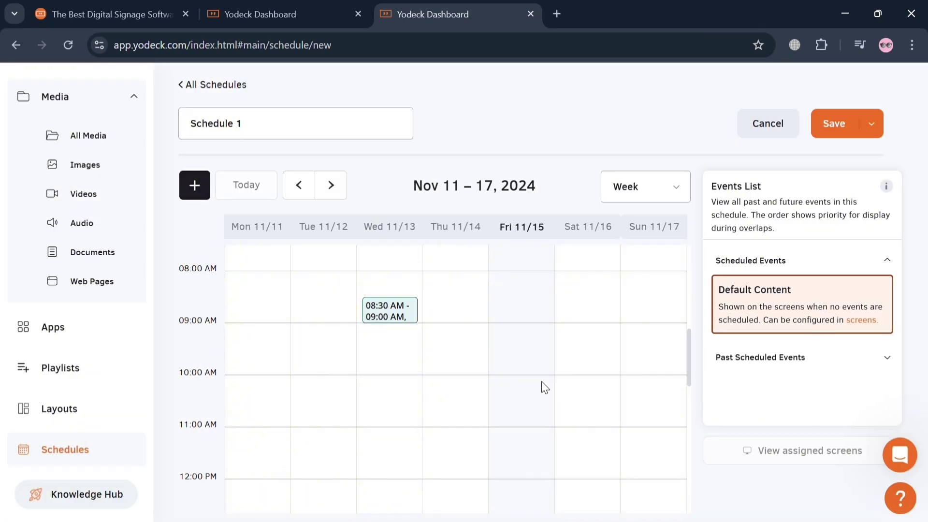
- Try drafting a Friday, Nov 15, 2024 event from 08:30 AM to 12:00 PM and close it without saving
left_click(500, 315)
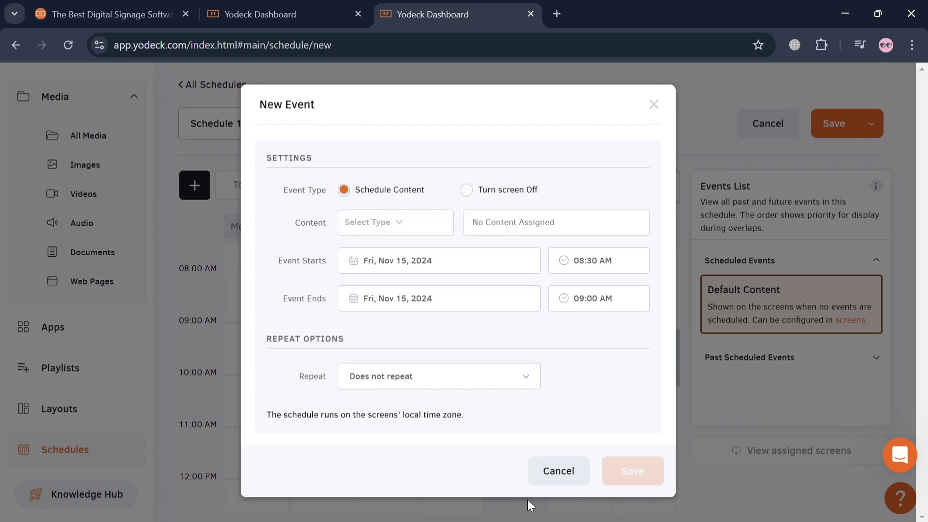
left_click(576, 471)
left_click_drag(521, 305, 521, 358)
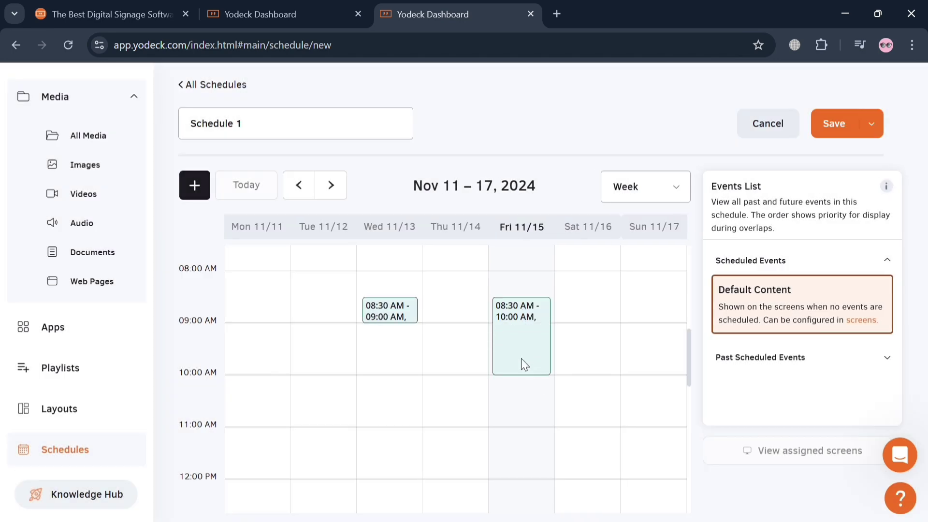
left_click_drag(522, 404, 528, 458)
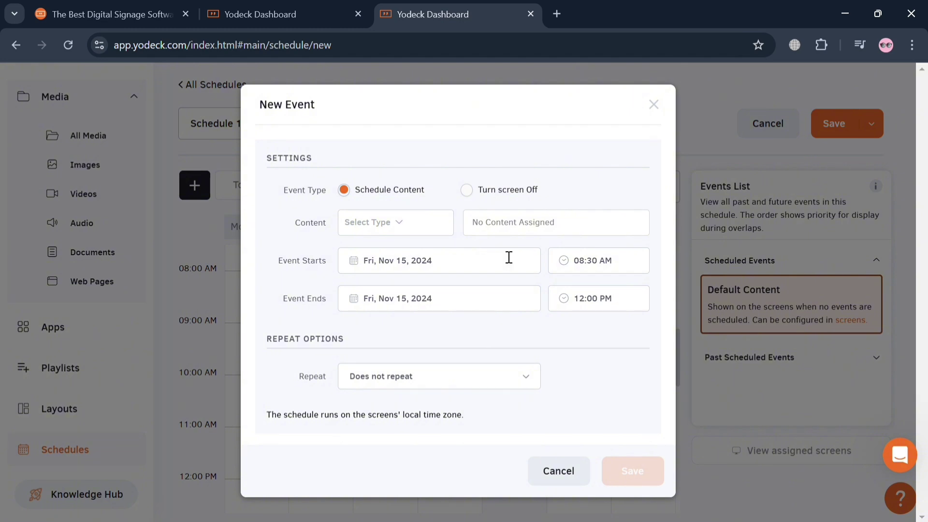
left_click(652, 107)
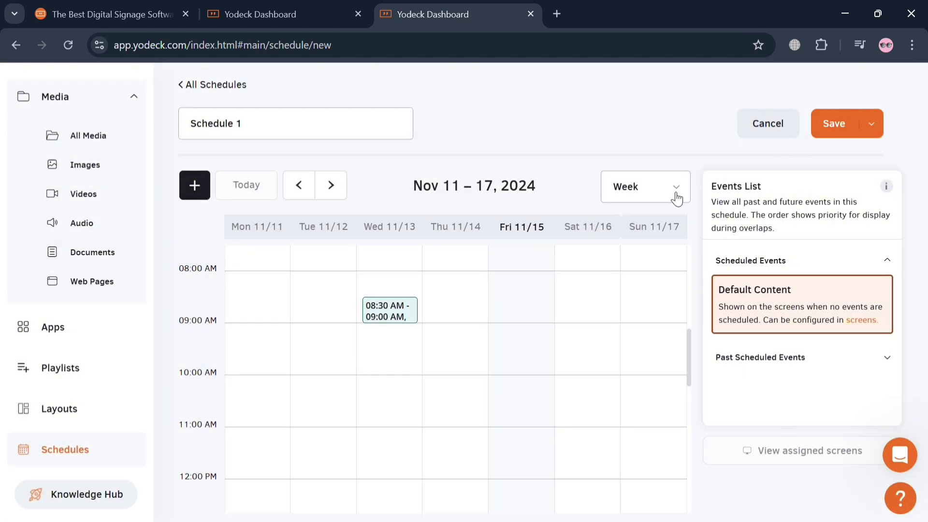
- Check the calendar's view choices and the Turn screen Off event type, and close the new event without saving
left_click(669, 189)
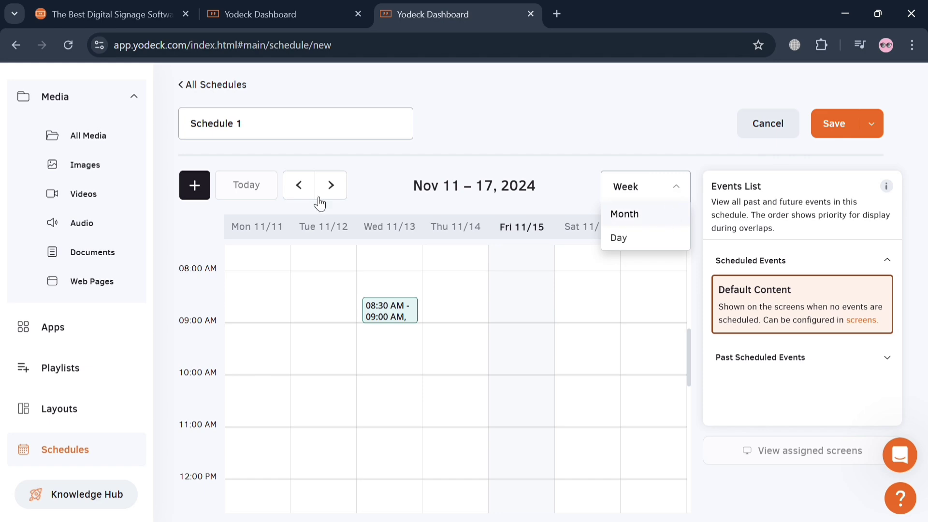
left_click(257, 129)
left_click(199, 187)
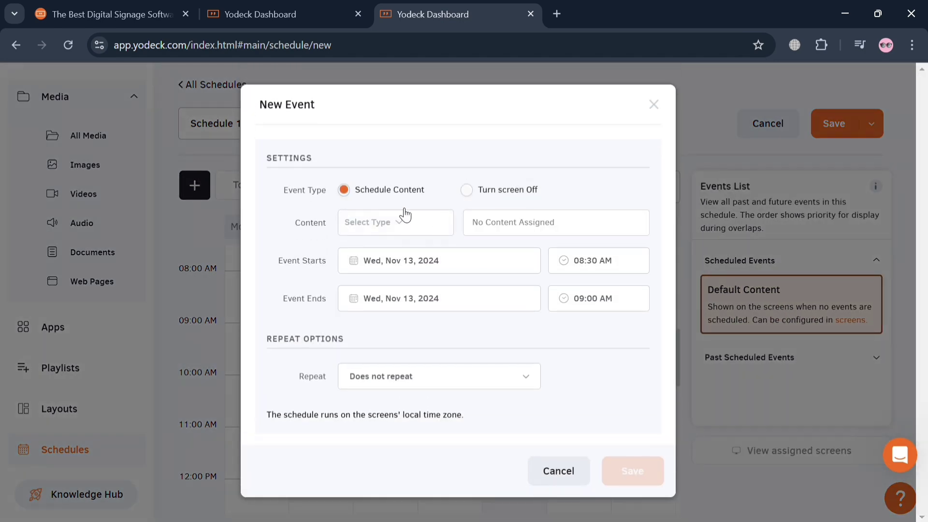
left_click(467, 190)
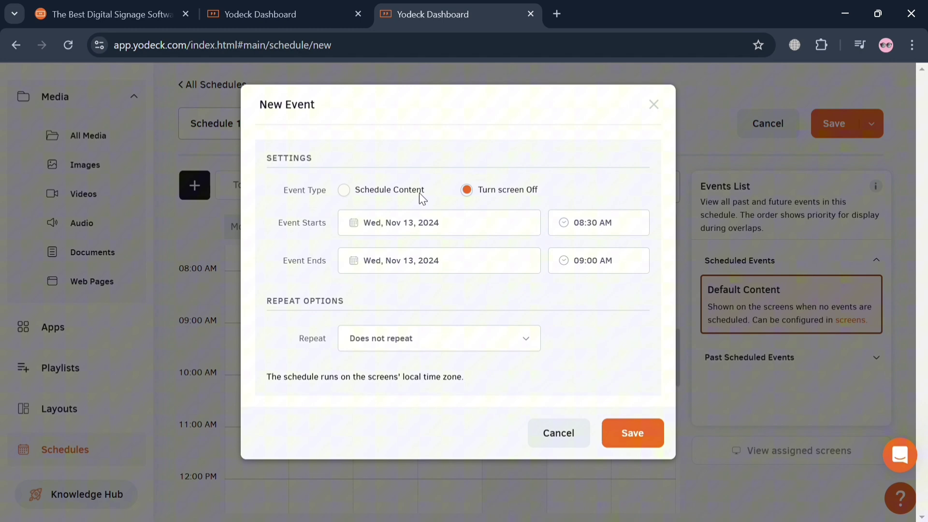
left_click(343, 190)
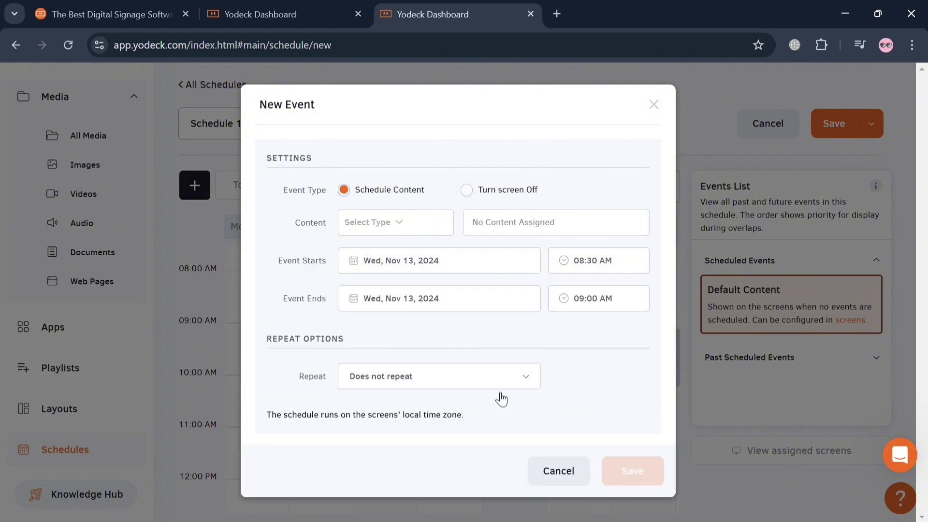
left_click(674, 121)
- Leave the schedule without saving its changes and look over the Screens section
scroll(569, 458, "down", 6)
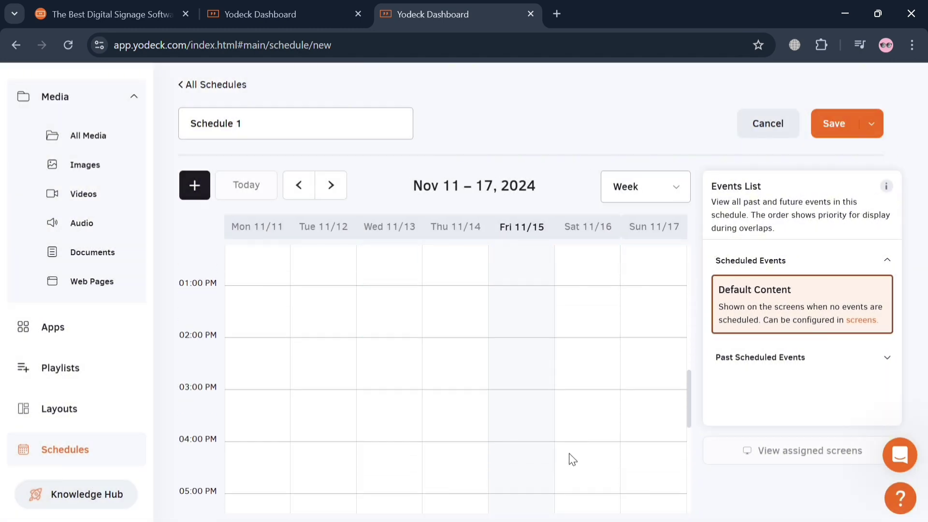
scroll(97, 457, "down", 1)
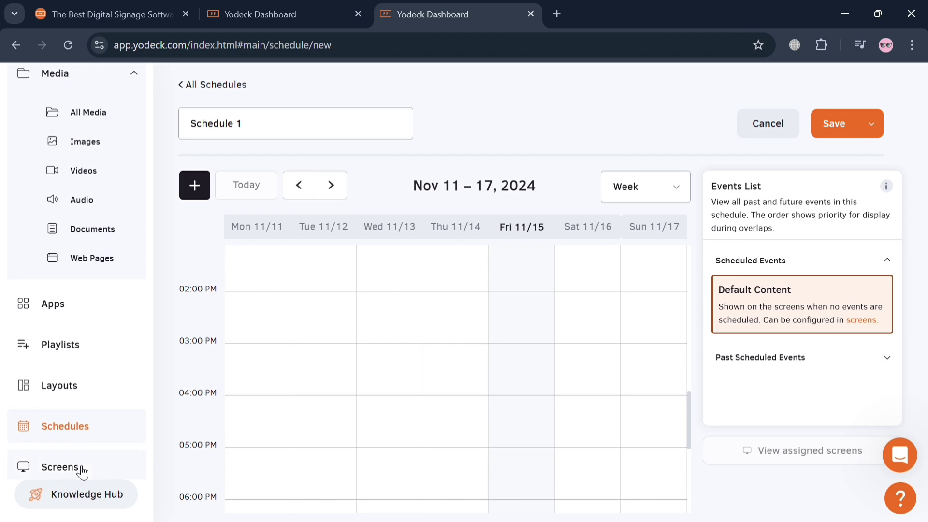
left_click(80, 468)
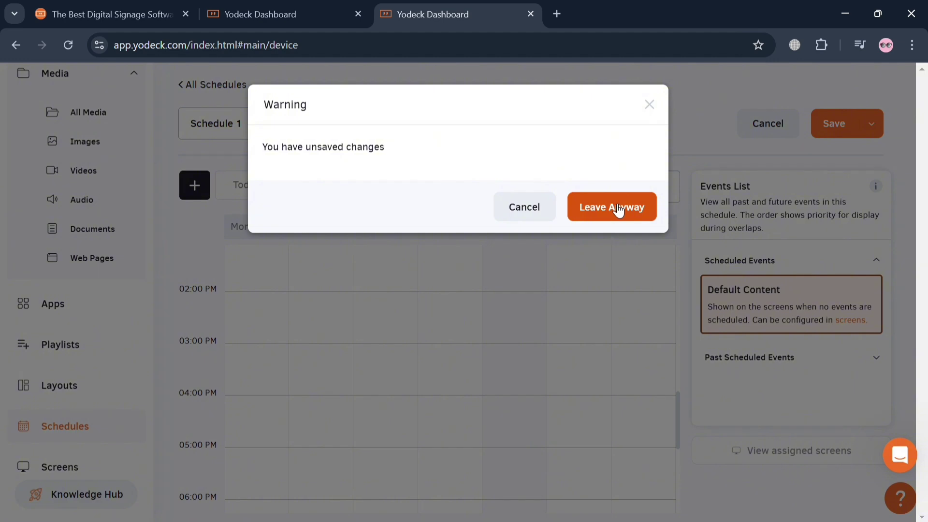
left_click(612, 207)
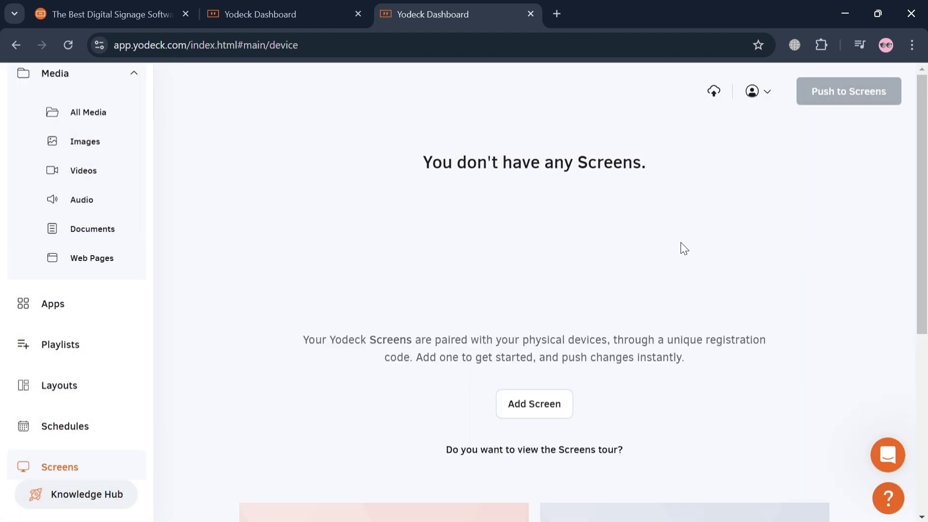
scroll(567, 323, "down", 6)
scroll(556, 330, "up", 2)
- Switch to the Yodeck website and review the Free, Basic, Premium and Enterprise plans on its Pricing page
key("ctrl+Tab")
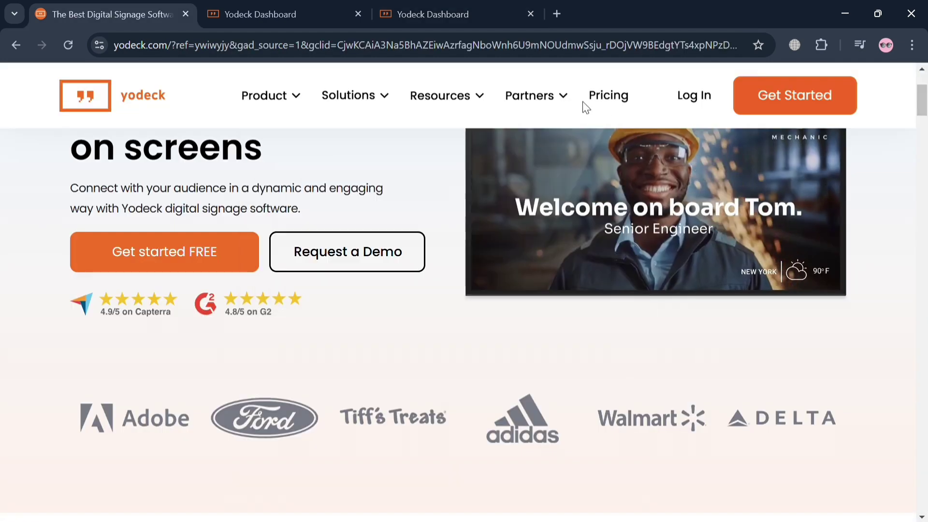
left_click(608, 102)
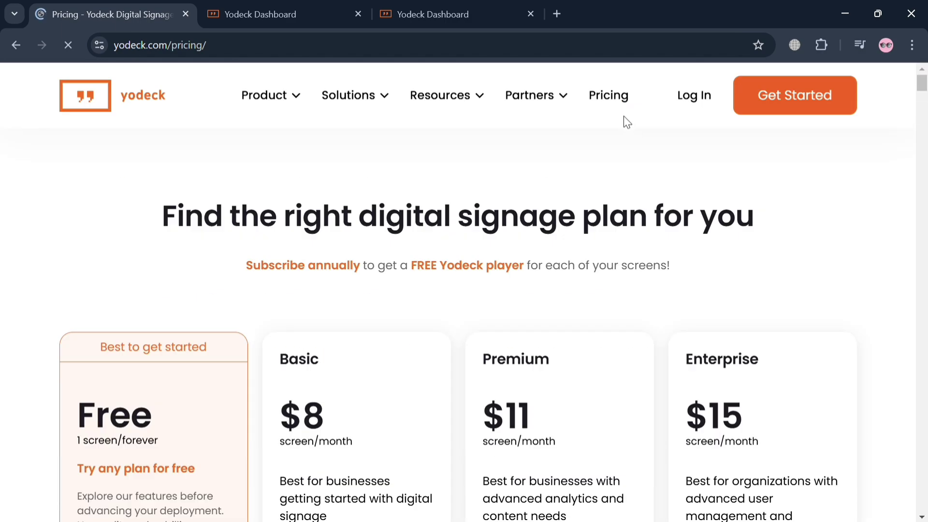
scroll(870, 216, "down", 5)
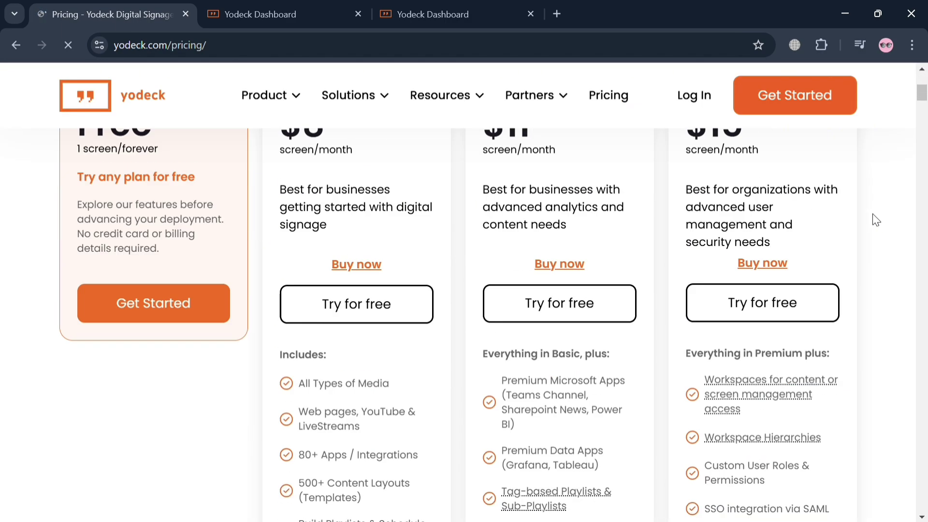
scroll(872, 214, "up", 3)
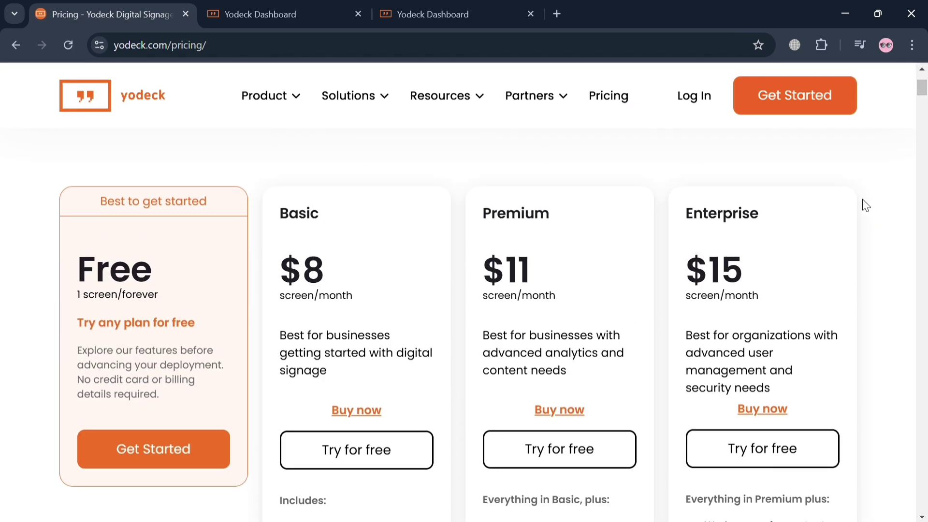
scroll(865, 205, "down", 10)
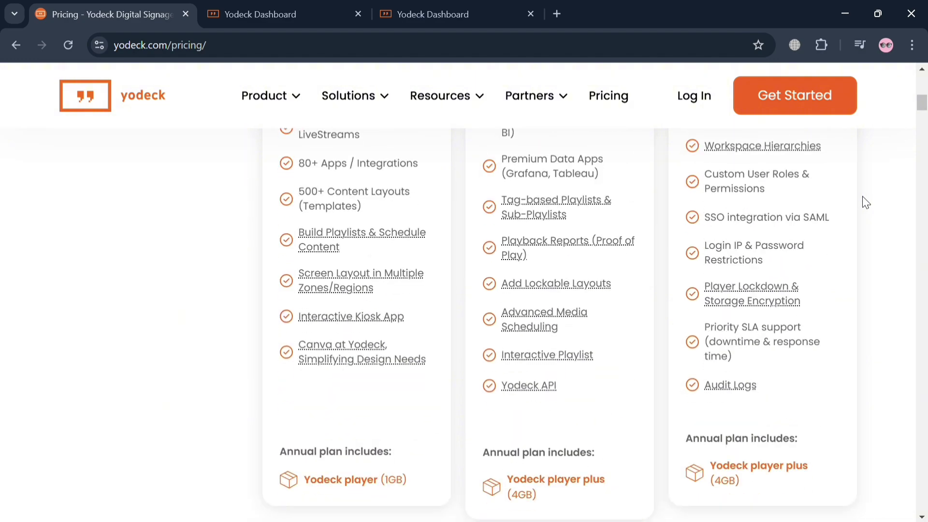
scroll(864, 197, "up", 3)
scroll(865, 197, "up", 9)
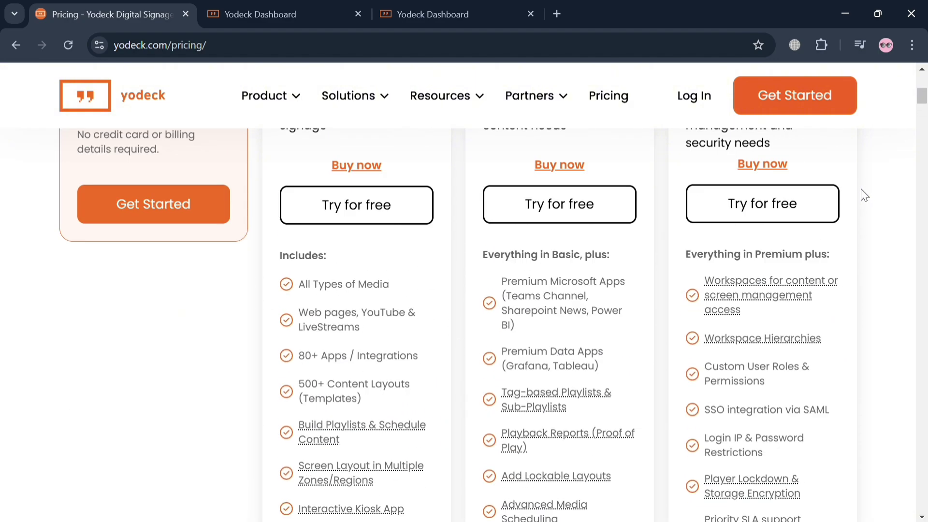